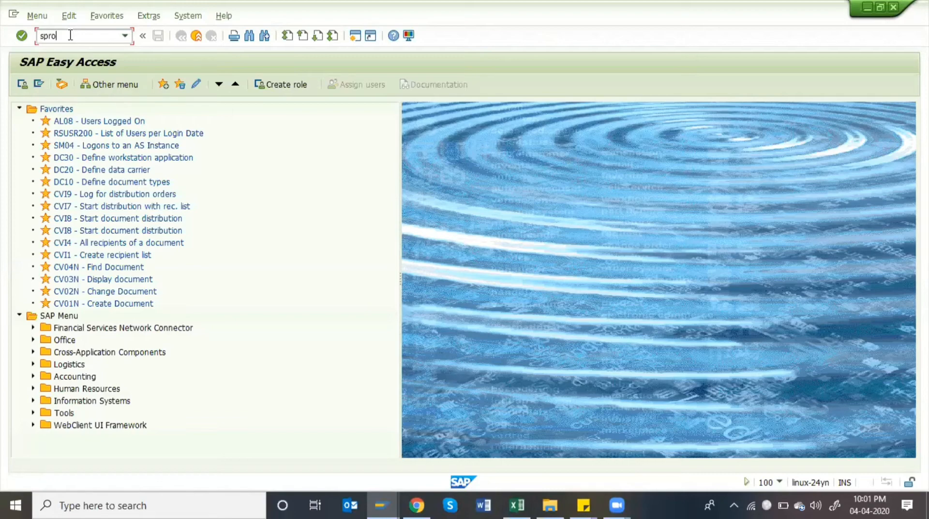
key(Return)
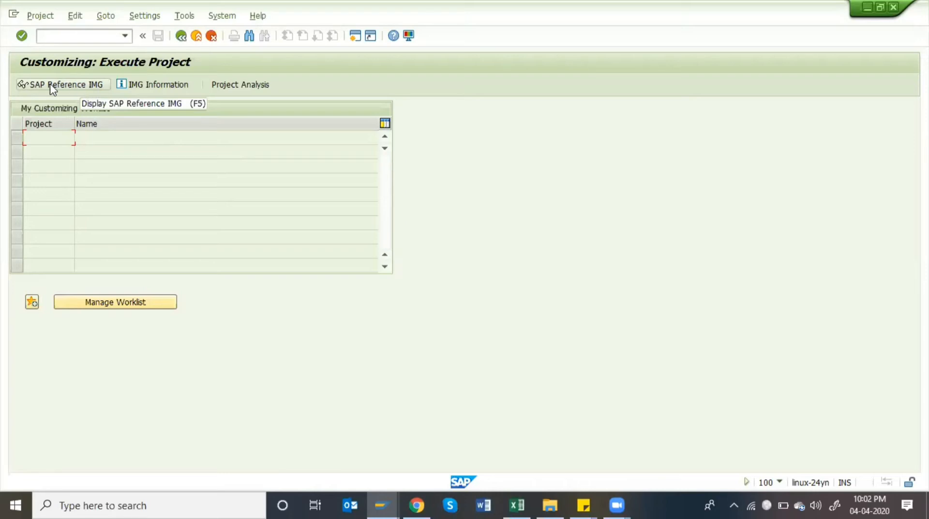
click(89, 87)
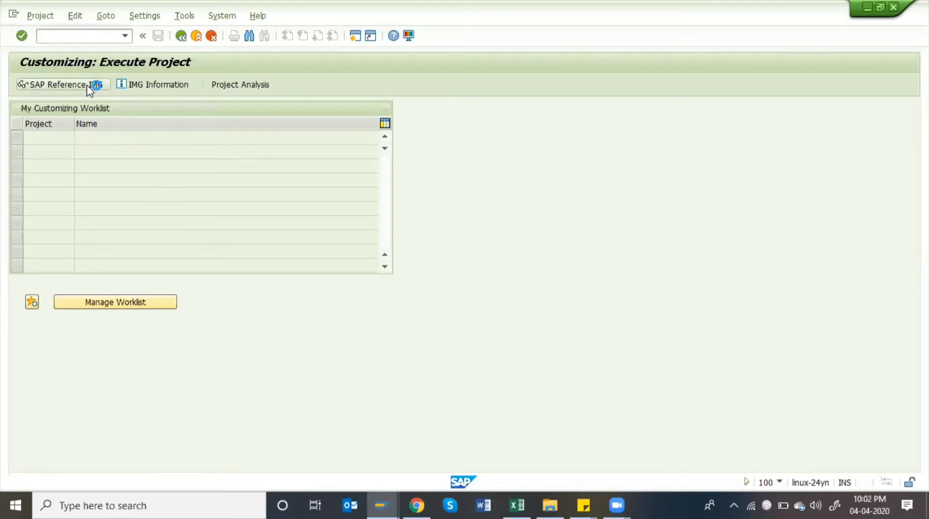
click(181, 36)
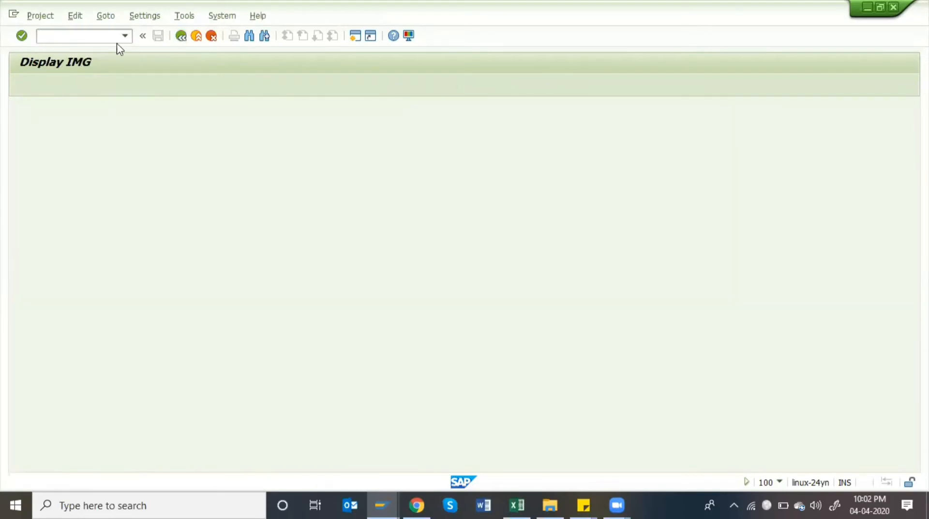
click(181, 36)
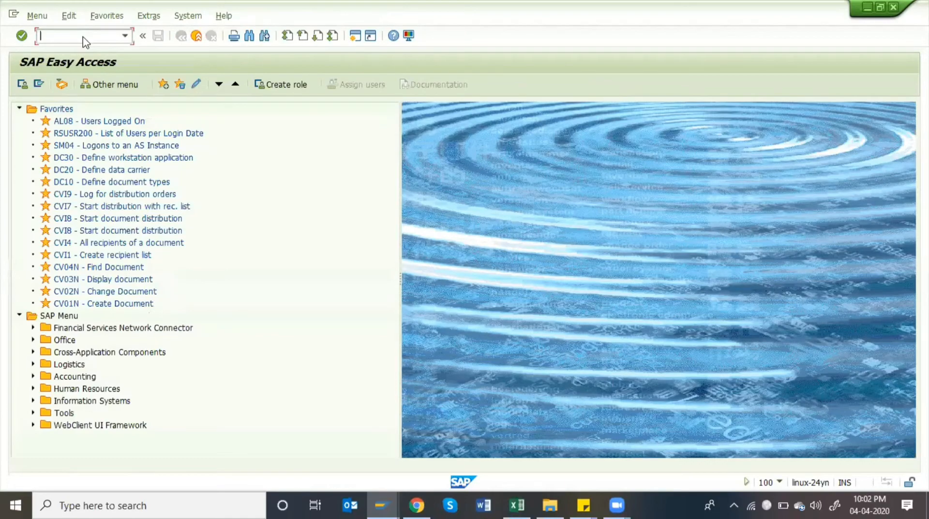
Step: Start transaction spro and display the SAP Reference IMG
text(spro)
key(Return)
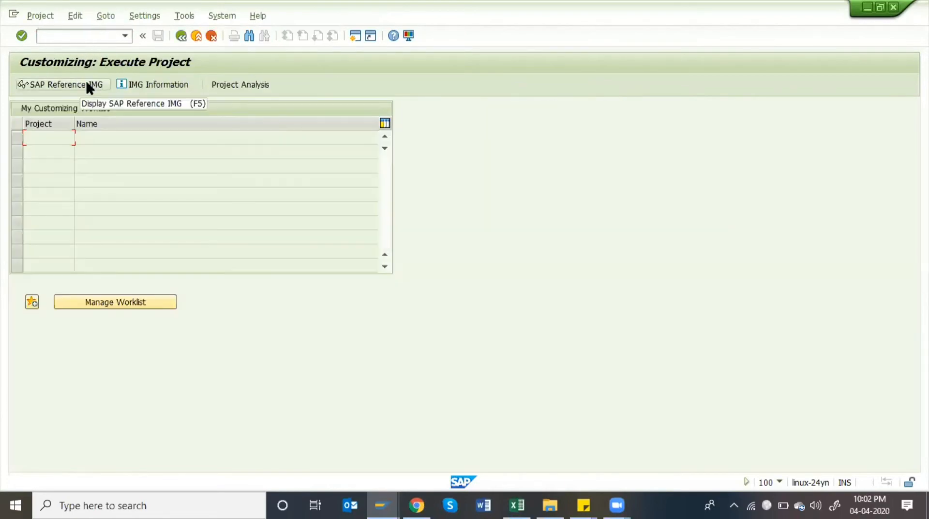
click(89, 85)
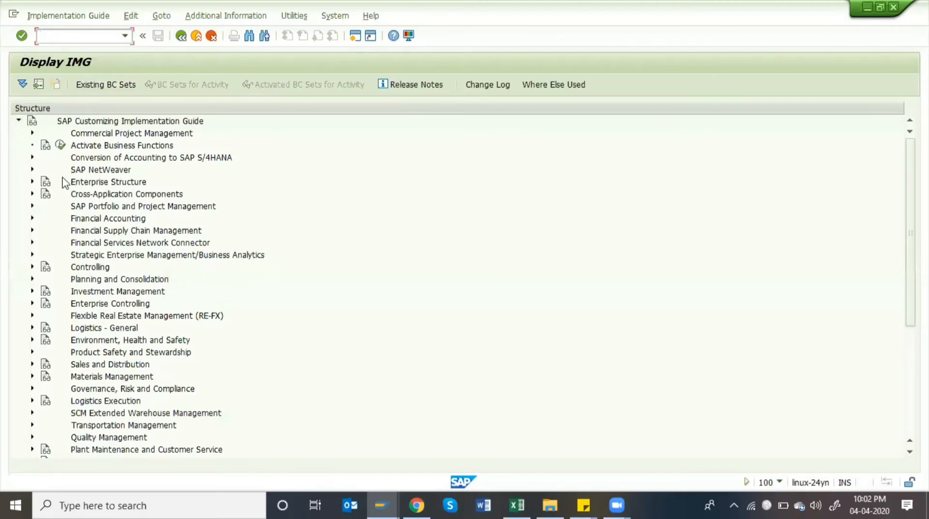
Step: Expand Enterprise Structure, Definition and Financial Accounting in the implementation guide tree
click(64, 183)
double_click(149, 181)
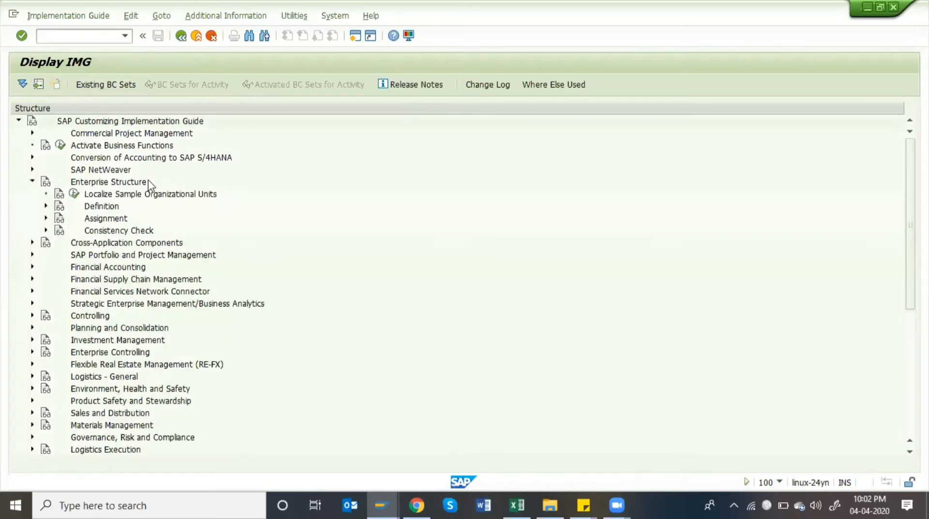
click(79, 207)
click(58, 208)
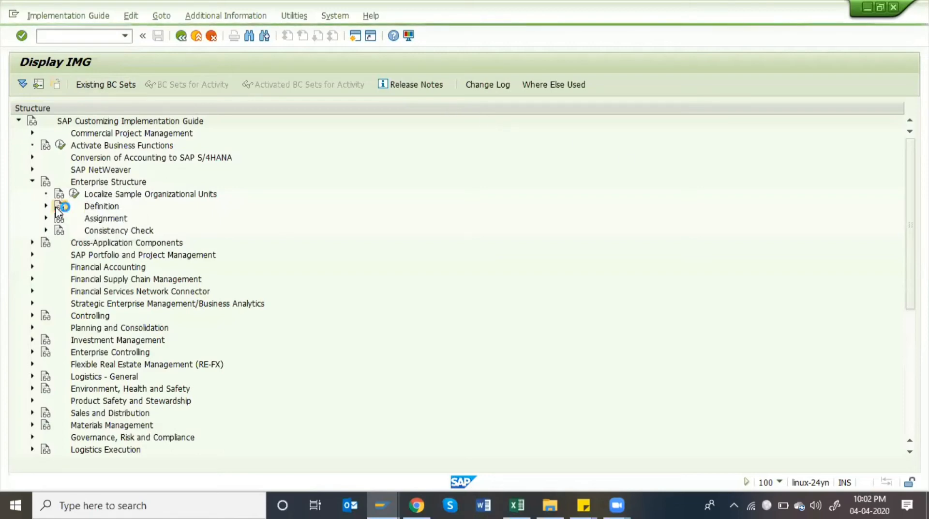
key(Return)
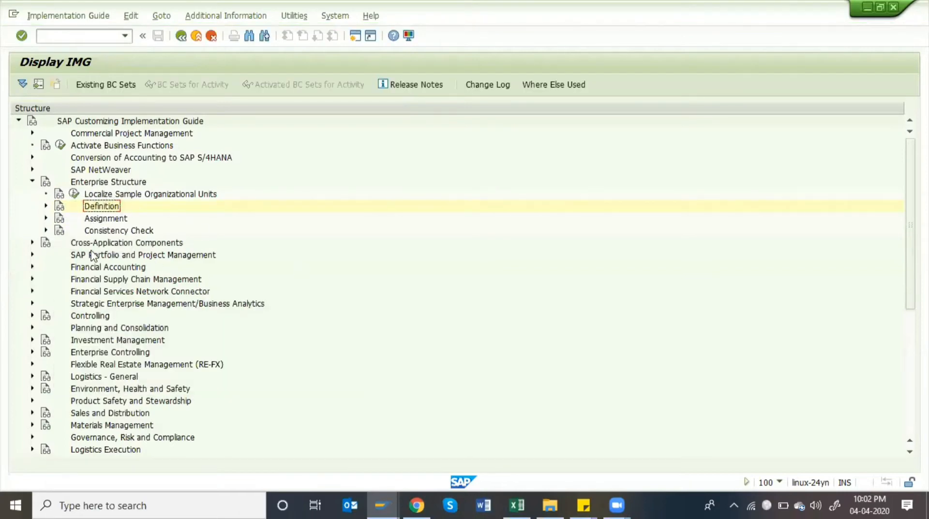
double_click(75, 203)
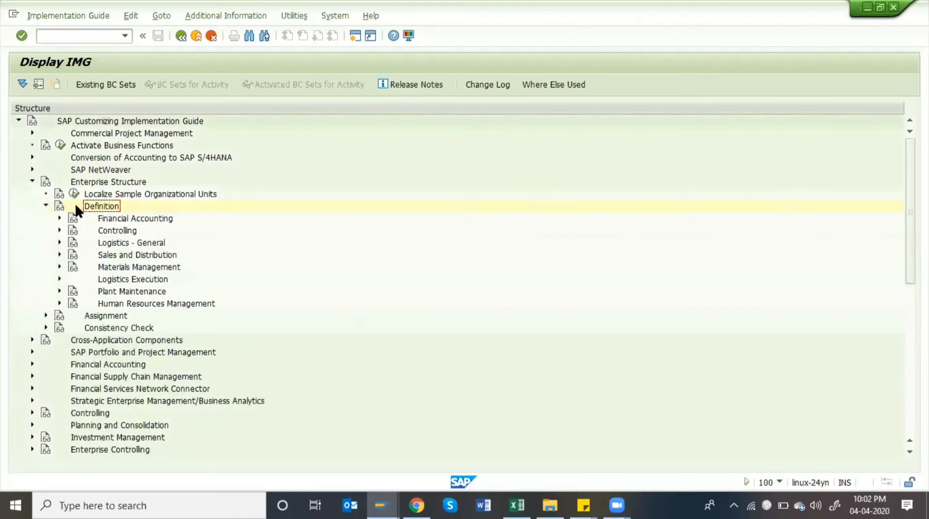
click(46, 206)
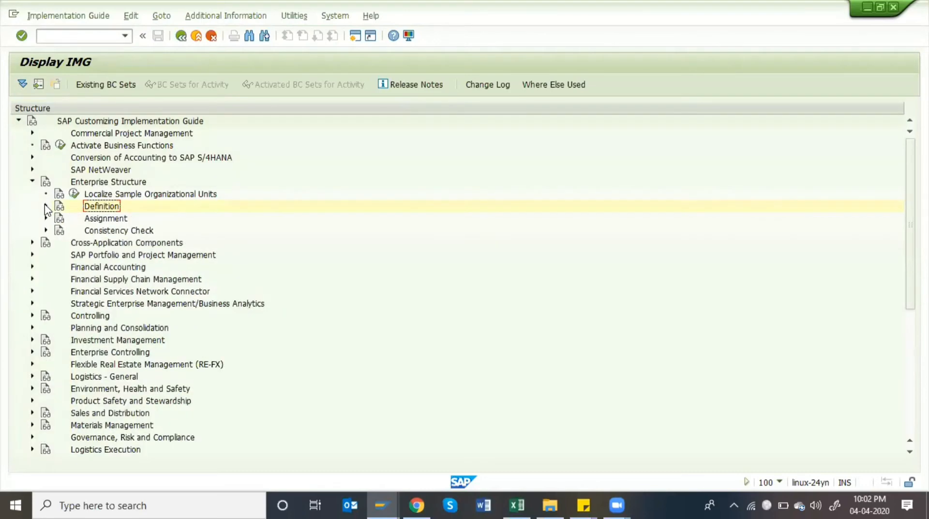
click(46, 207)
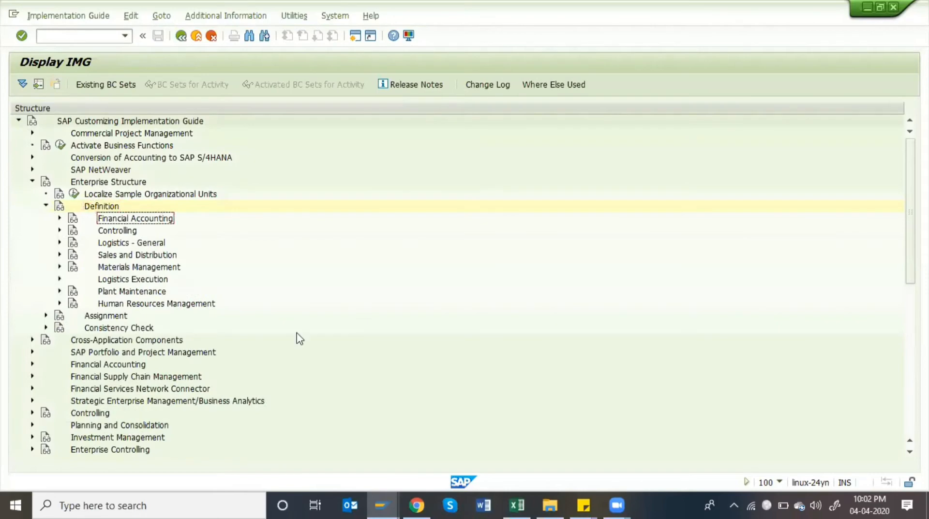
click(59, 218)
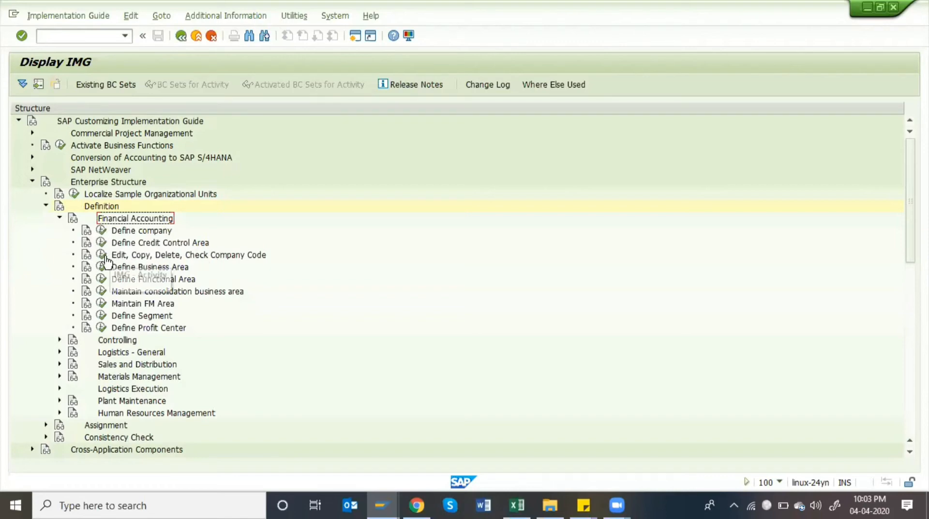
Step: Open the Define company activity and position the company list at entry amul
click(101, 230)
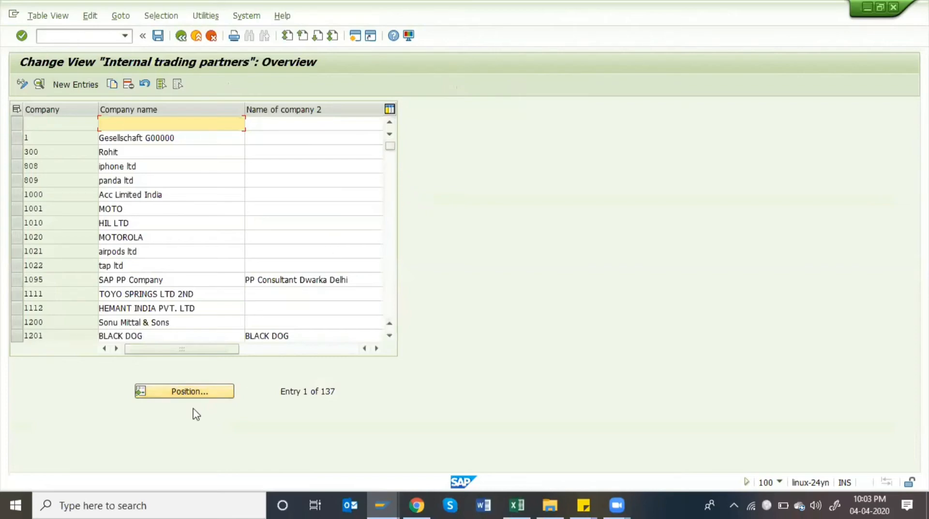
click(177, 387)
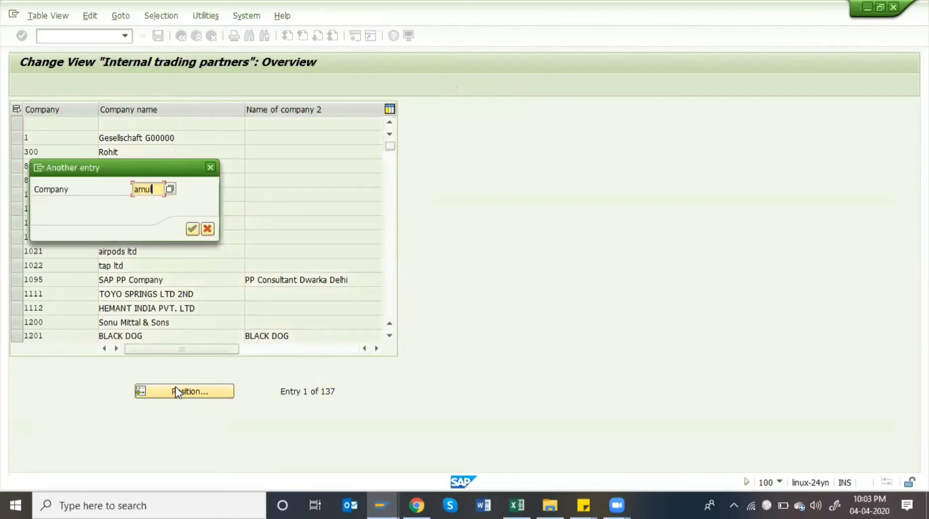
text(amul)
key(Return)
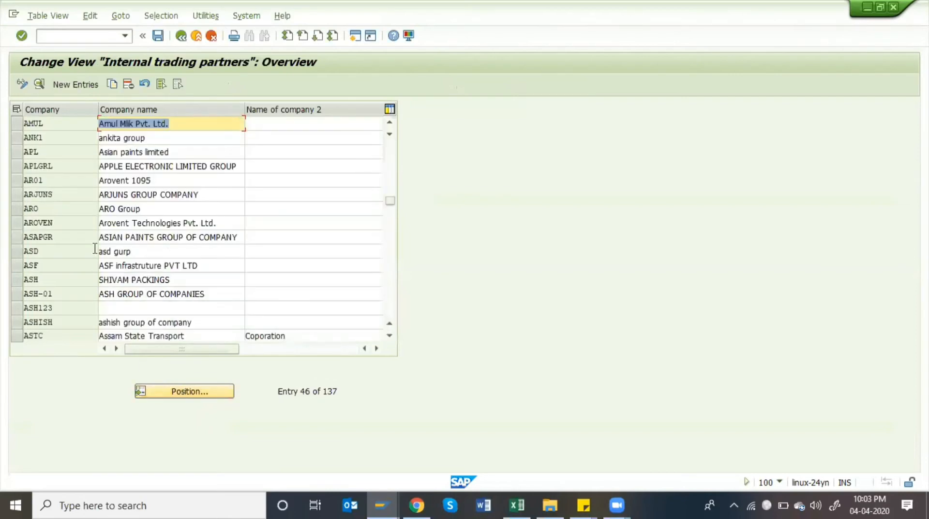
Step: View the details of company AMUL and return to the implementation guide structure
click(67, 125)
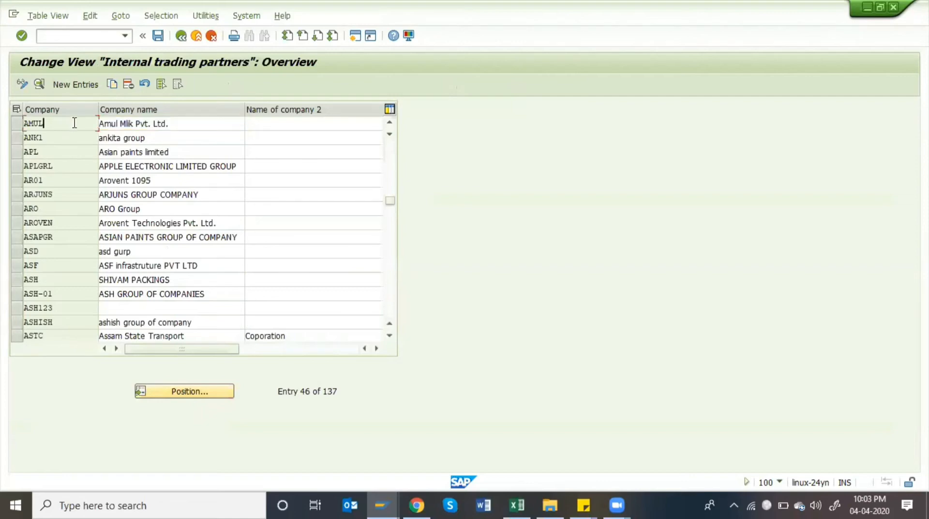
click(191, 124)
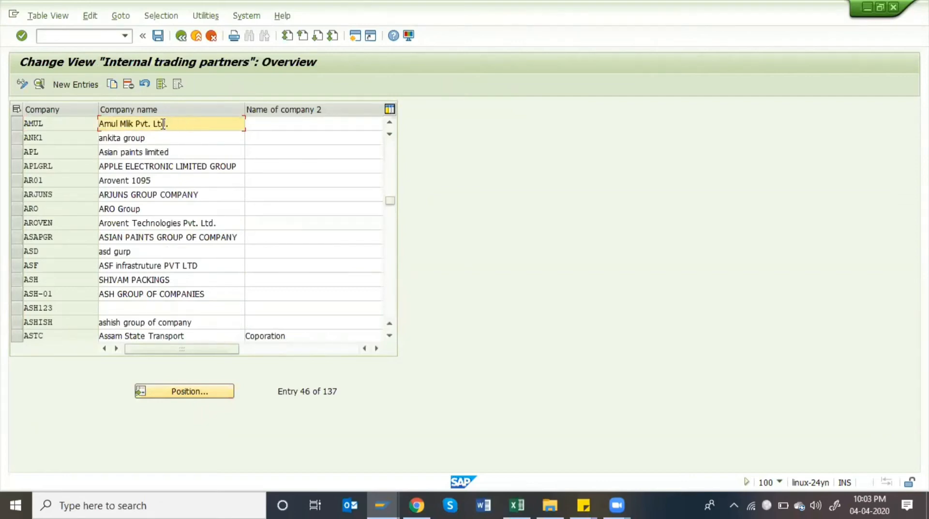
double_click(186, 123)
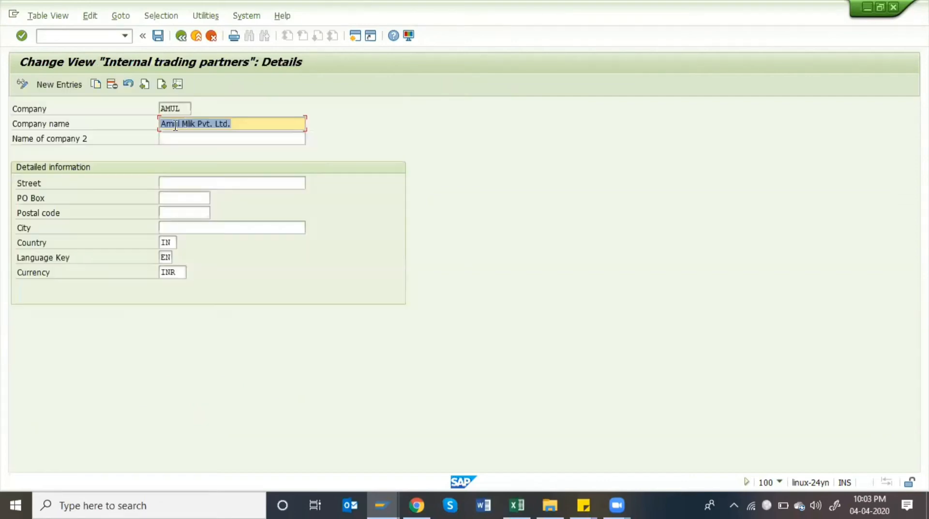
click(181, 35)
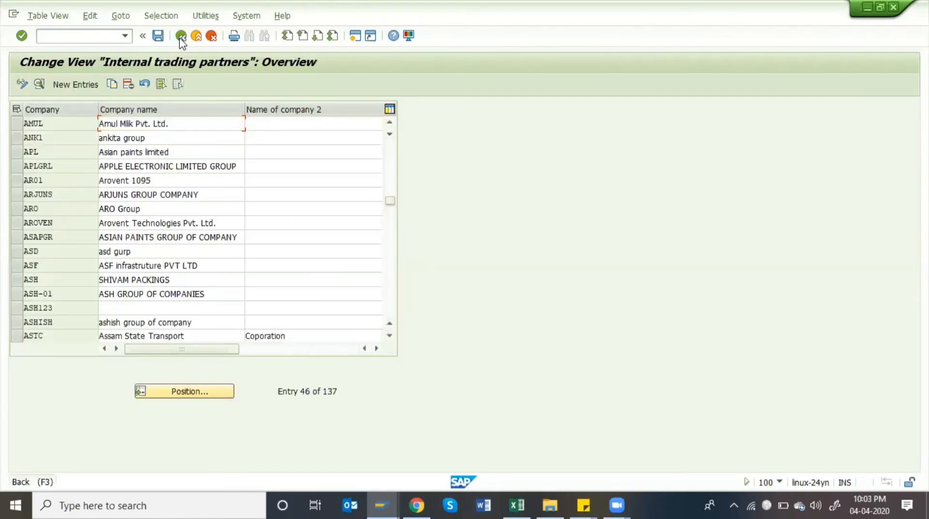
click(180, 36)
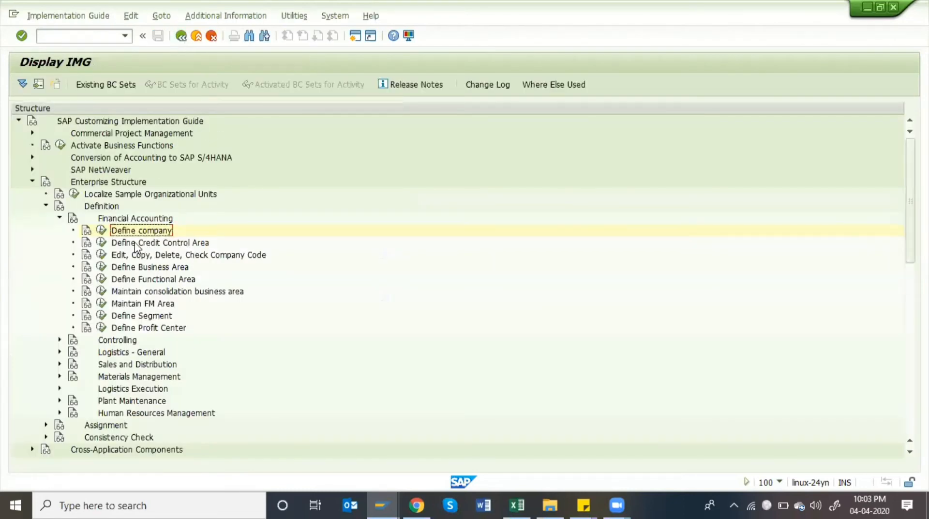
Step: Open the Edit Company Code Data activity and position the company code list at amul
click(101, 256)
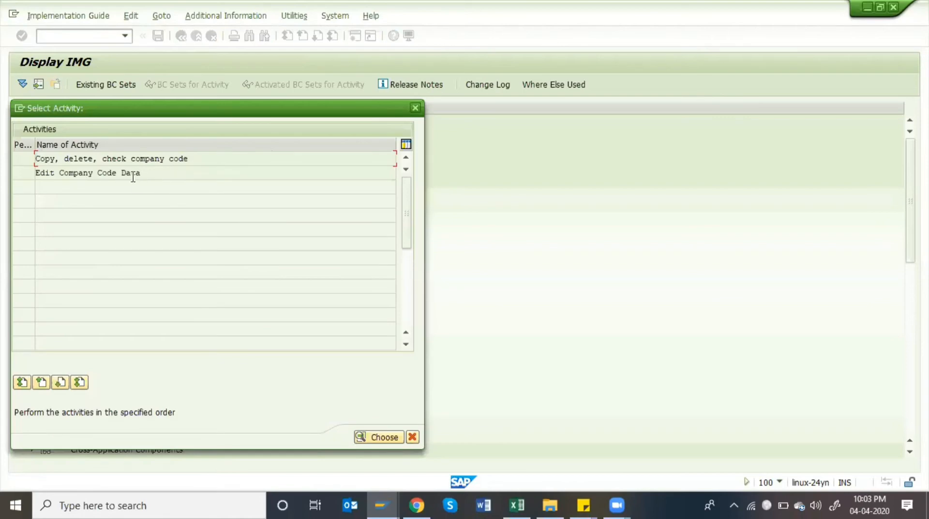
double_click(130, 174)
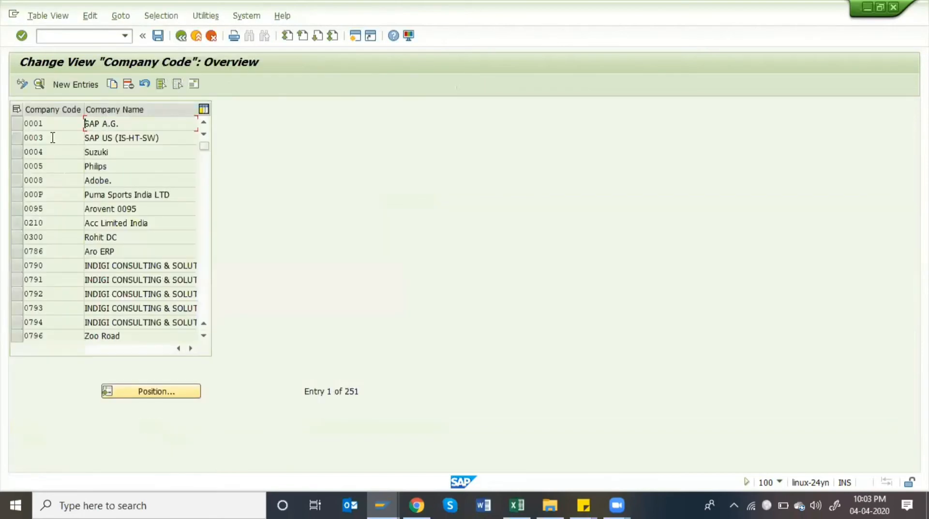
click(169, 385)
text(amul)
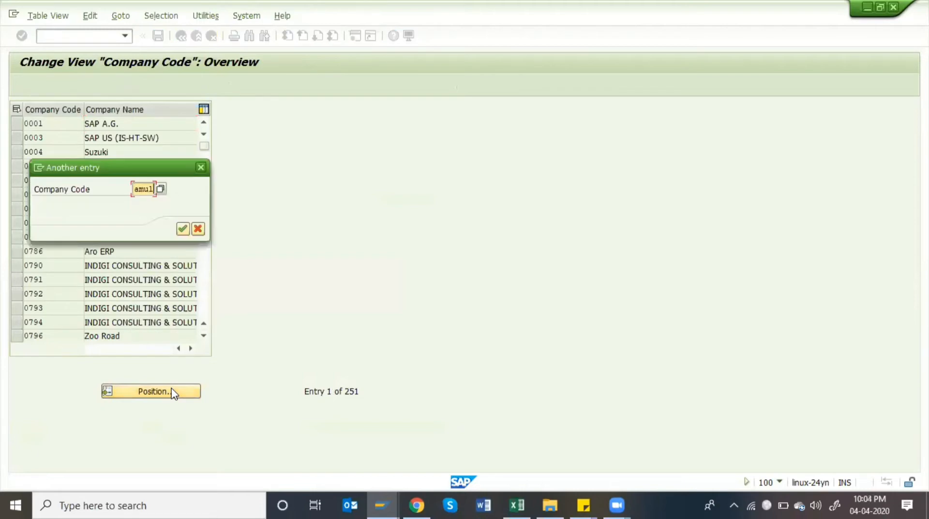
key(Return)
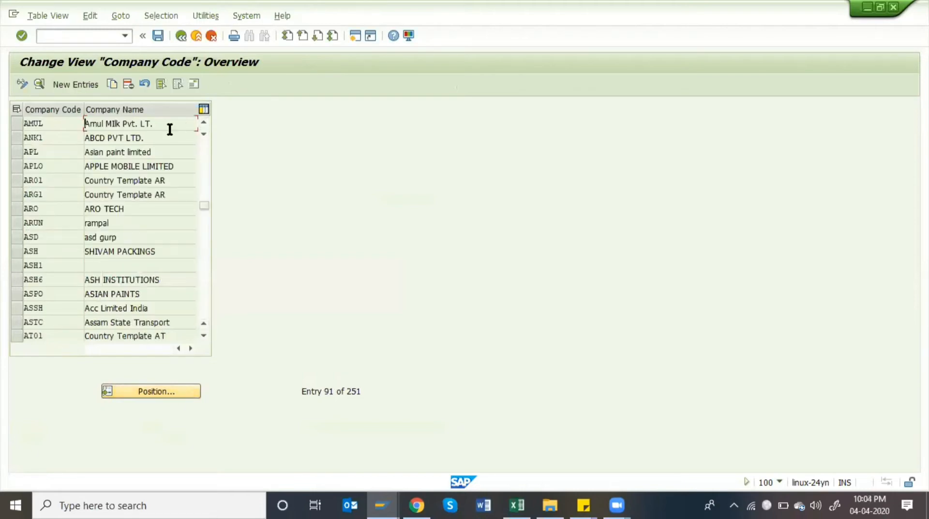
Step: Review the details and address of company code AMUL, then return to the implementation guide structure
double_click(154, 124)
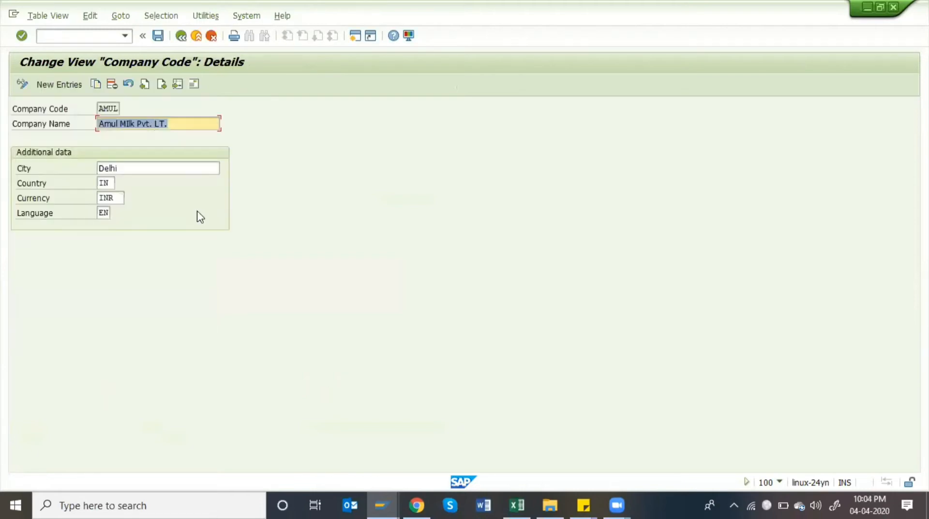
click(194, 85)
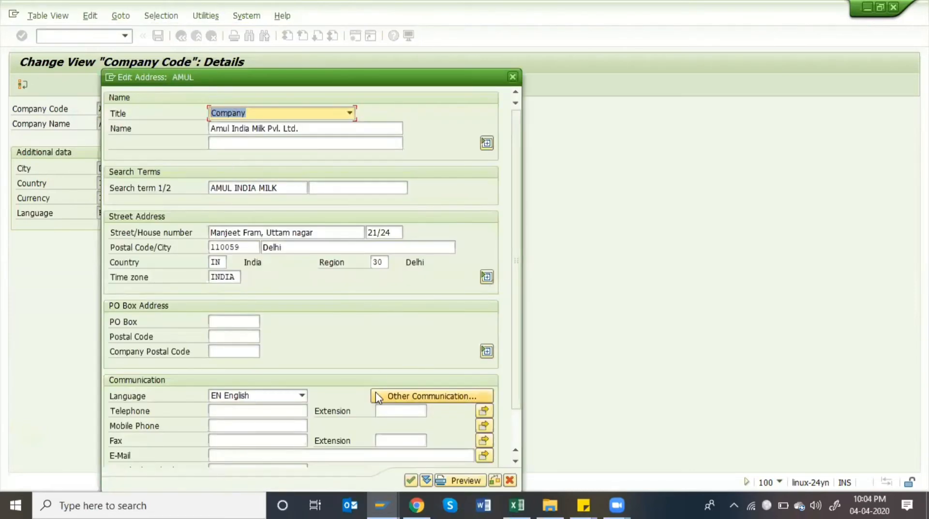
scroll(376, 393, down, 3)
scroll(376, 395, up, 2)
key(Escape)
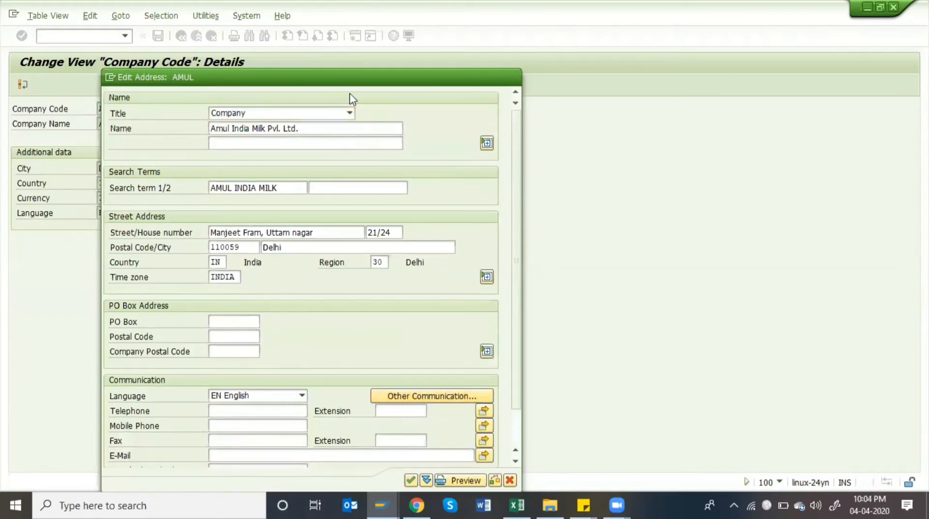
key(Escape)
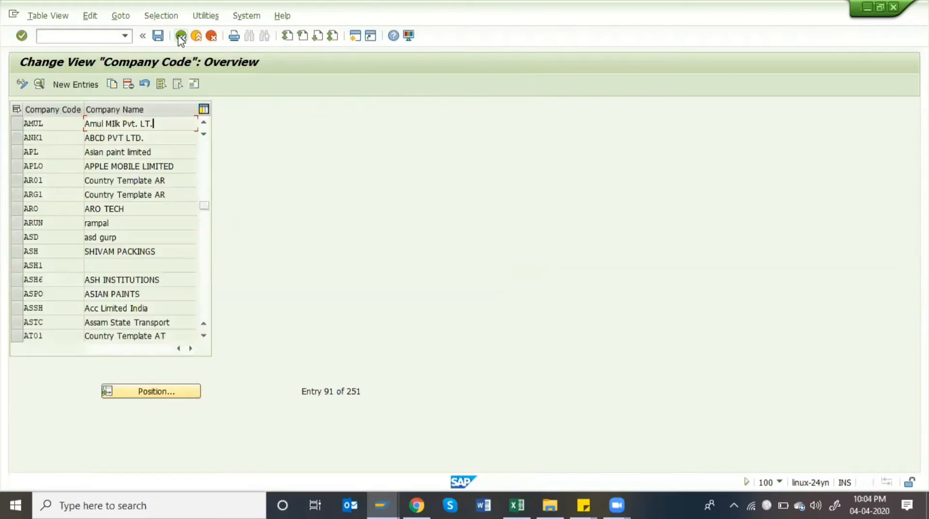
click(181, 35)
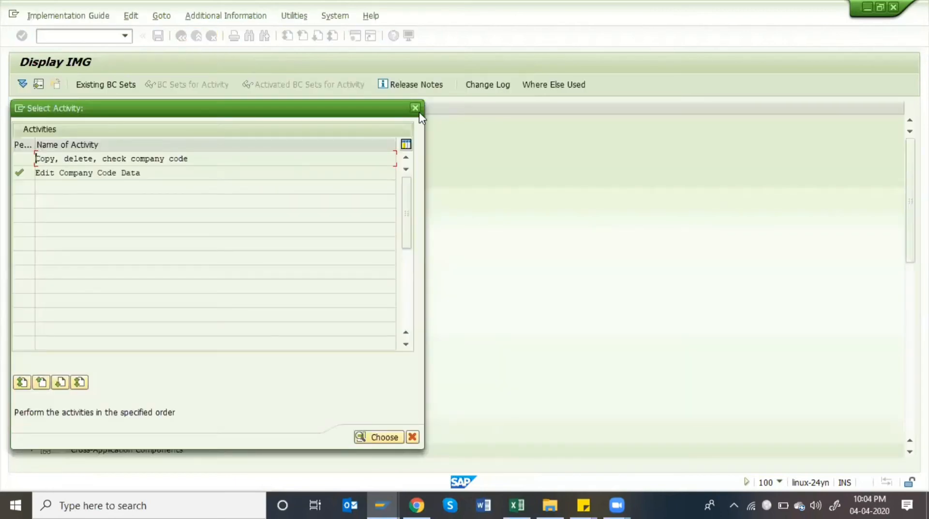
key(Escape)
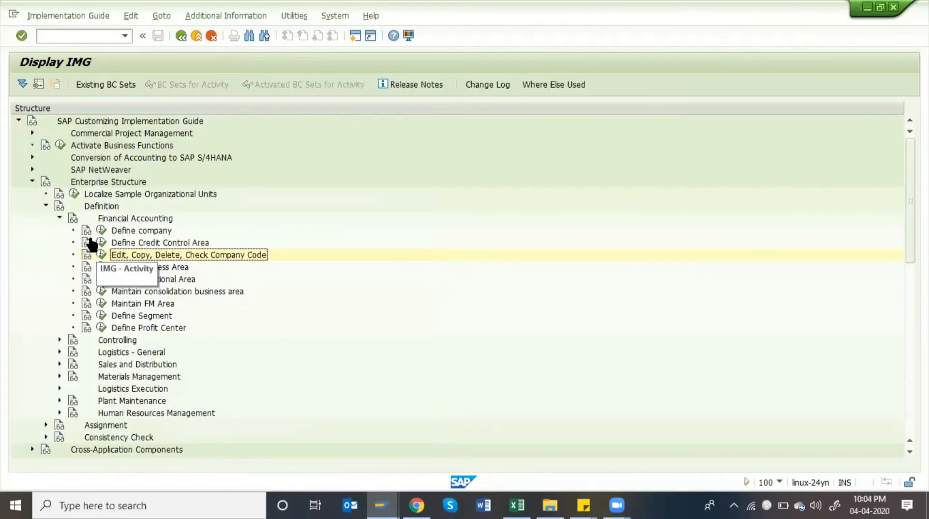
Step: Collapse Financial Accounting and open the "Define, copy, delete, check plant" activity selection under Logistics - General
click(59, 218)
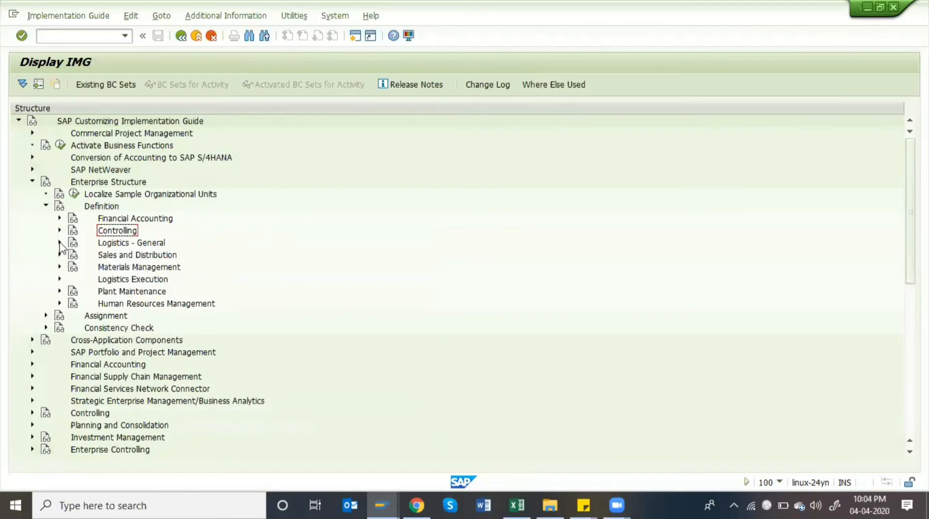
click(145, 243)
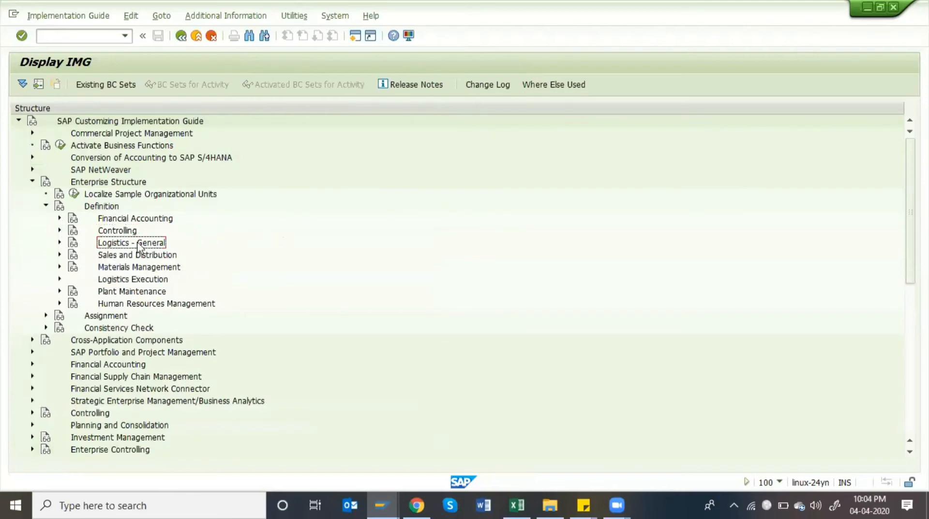
click(59, 242)
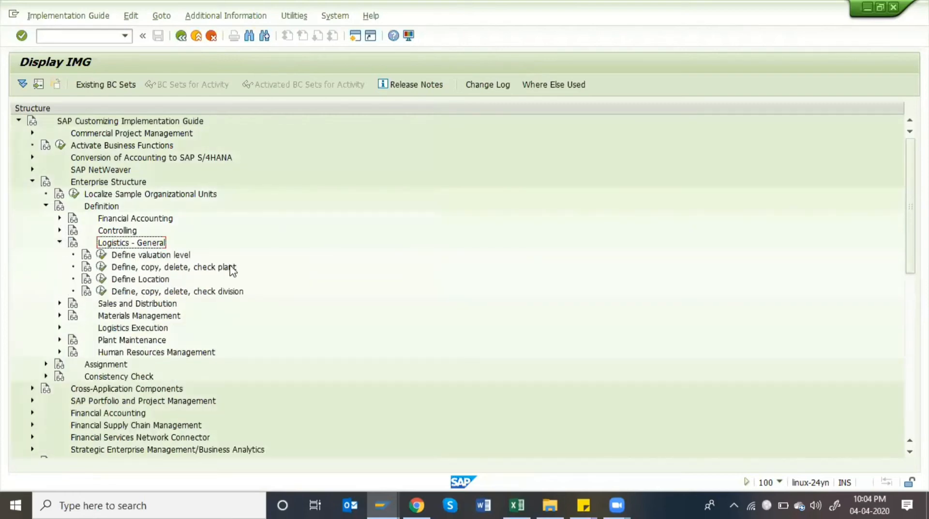
click(101, 267)
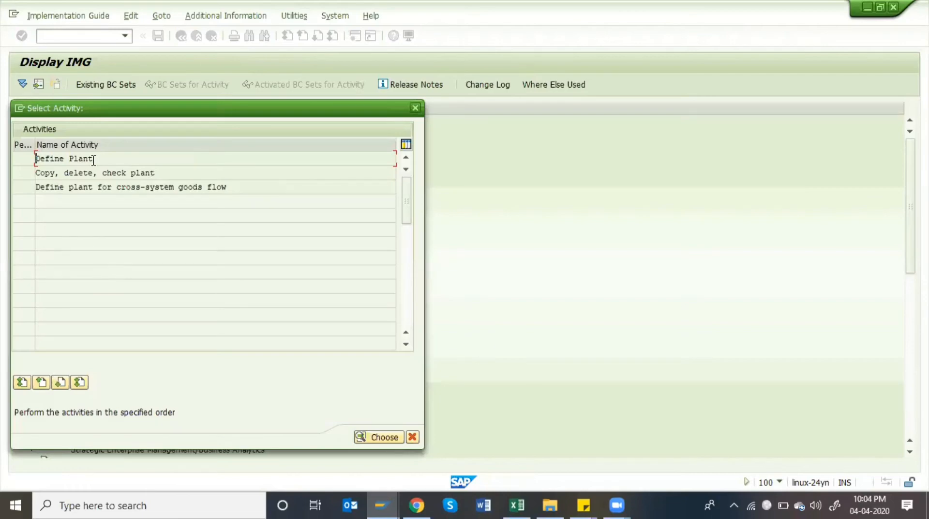
Step: Open the Define Plant activity and browse the plant list to find the Amul plants
double_click(91, 159)
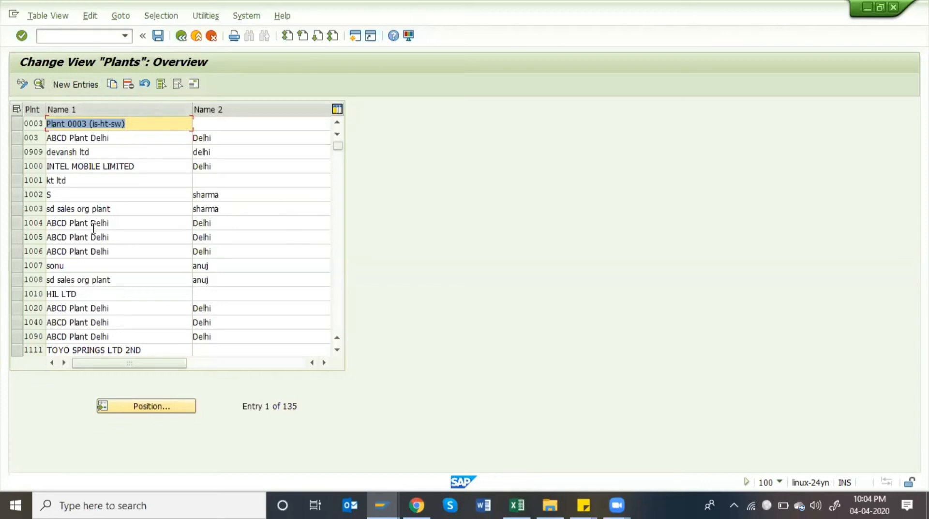
click(18, 223)
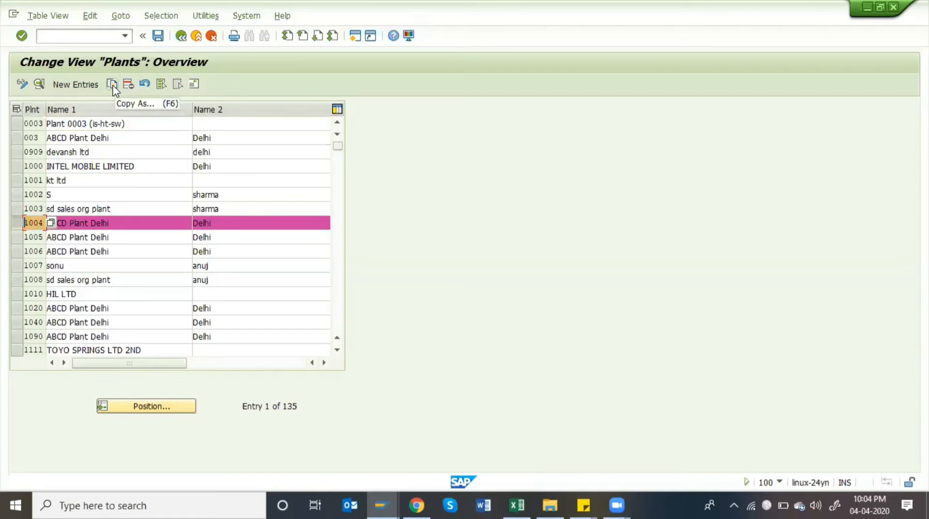
click(22, 222)
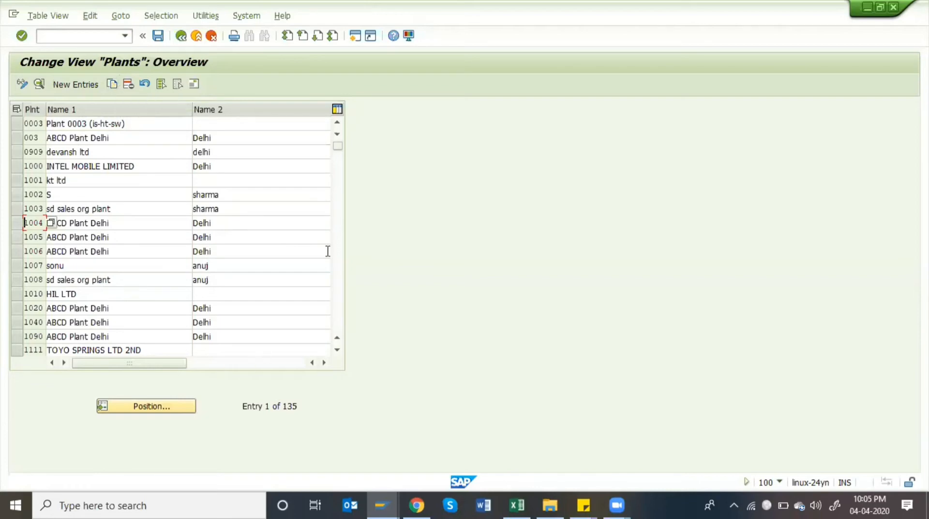
drag(337, 146, 342, 191)
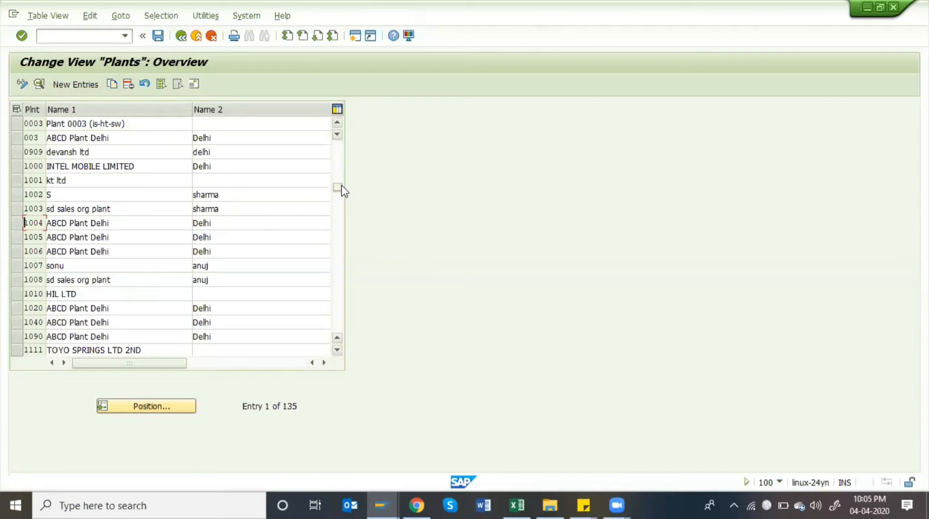
click(339, 265)
click(337, 268)
click(337, 267)
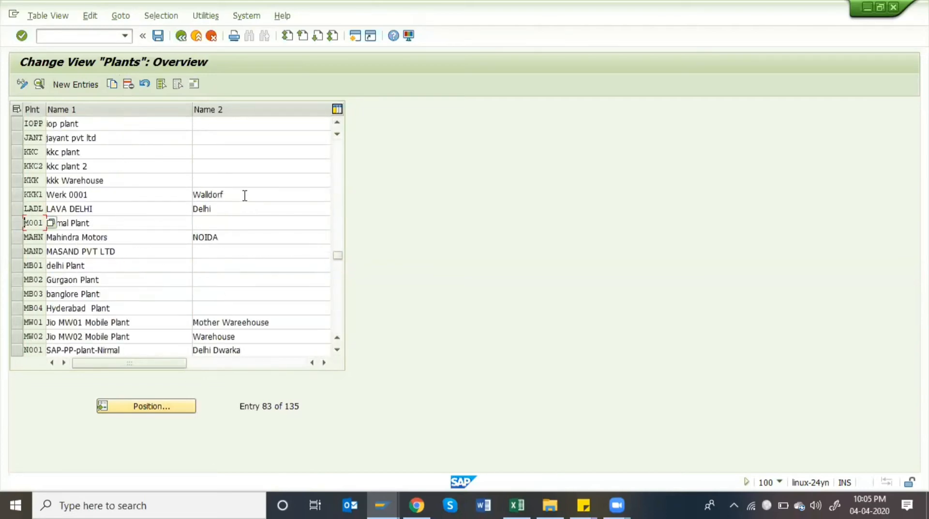
scroll(245, 196, up, 7)
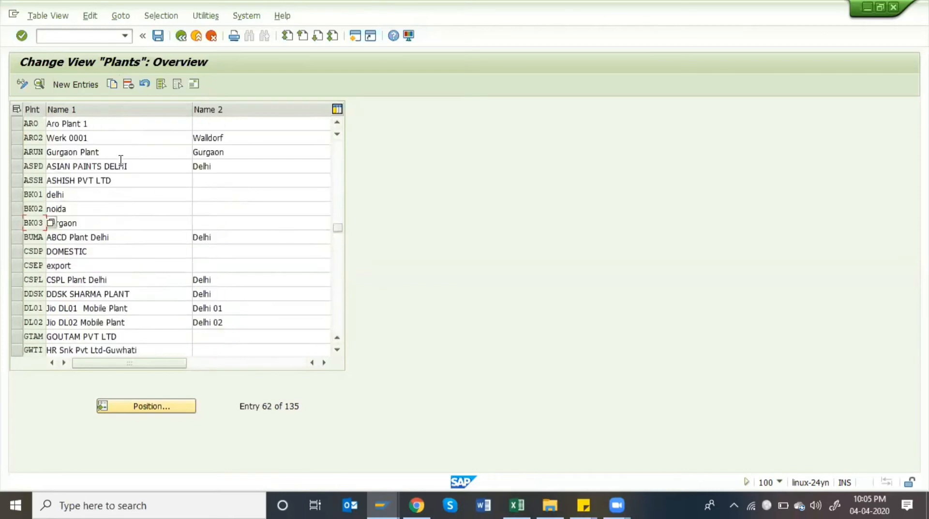
scroll(121, 160, up, 4)
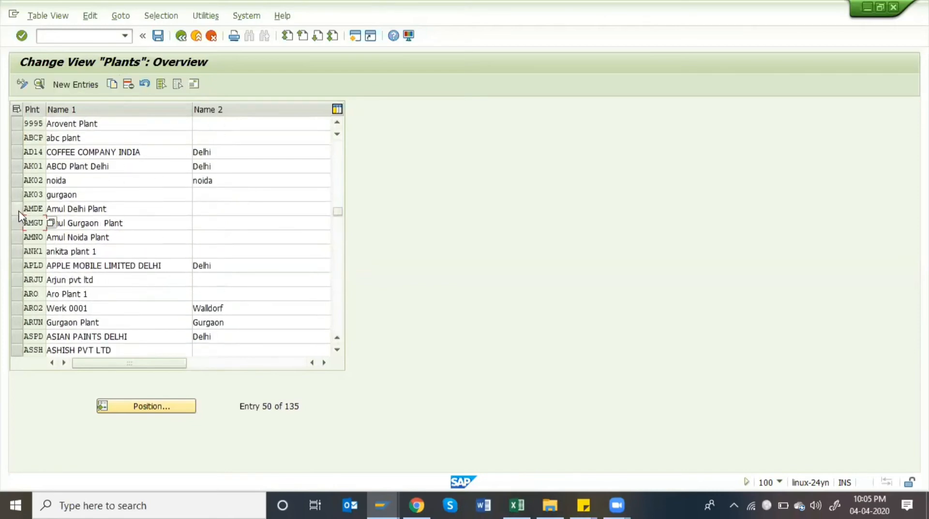
Step: Position the plant list at plant amde
click(169, 408)
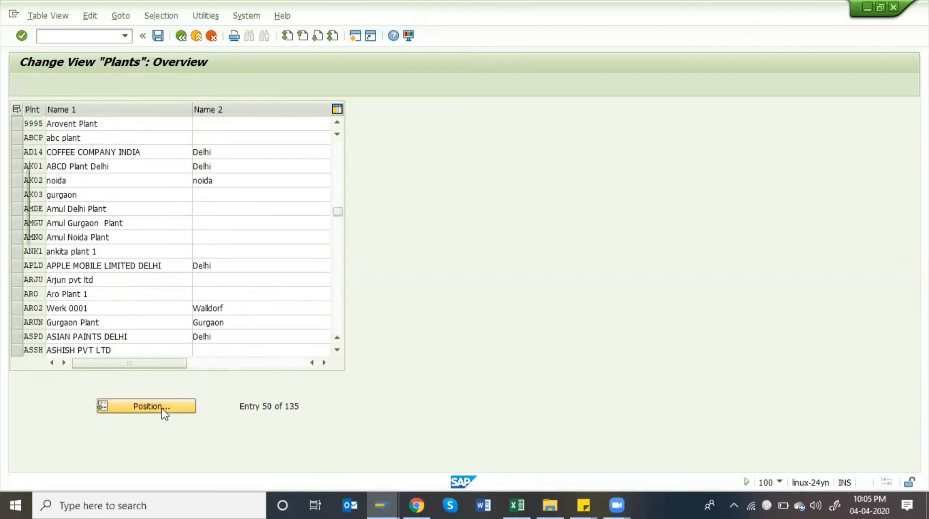
text(am)
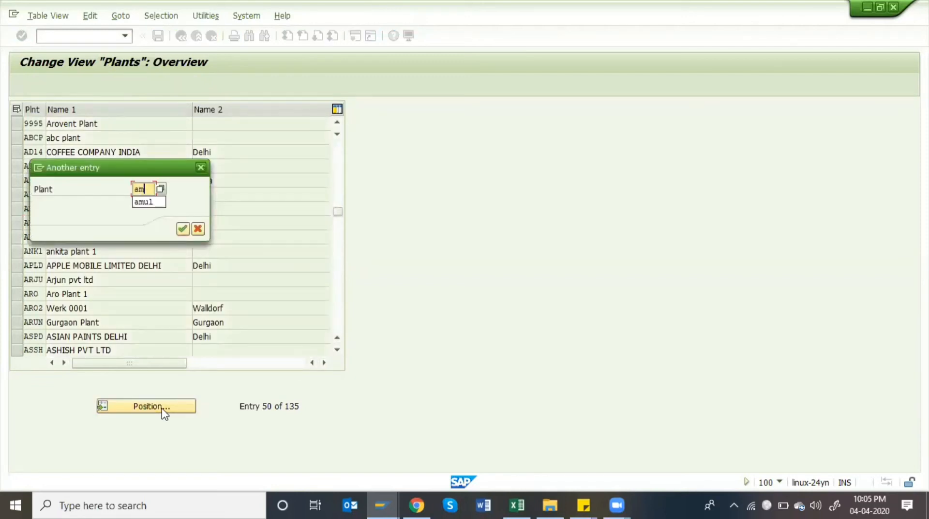
text(du)
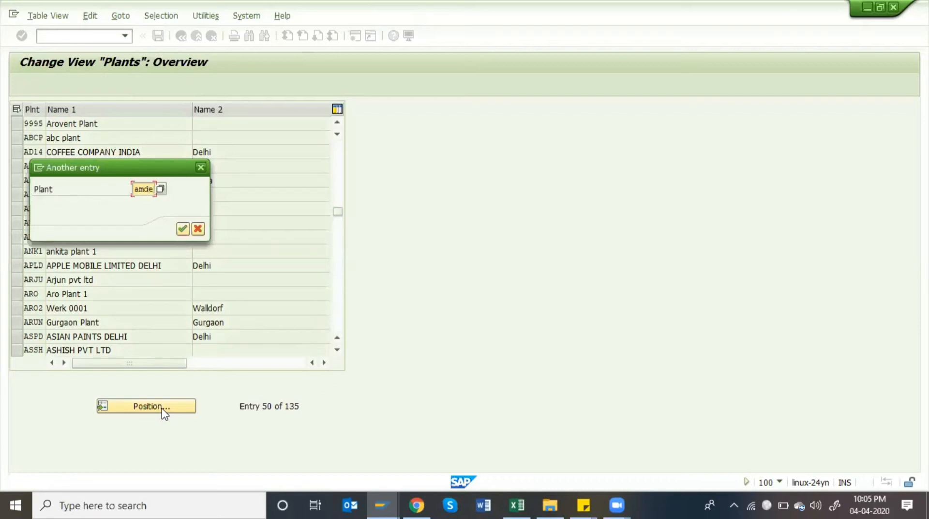
key(Return)
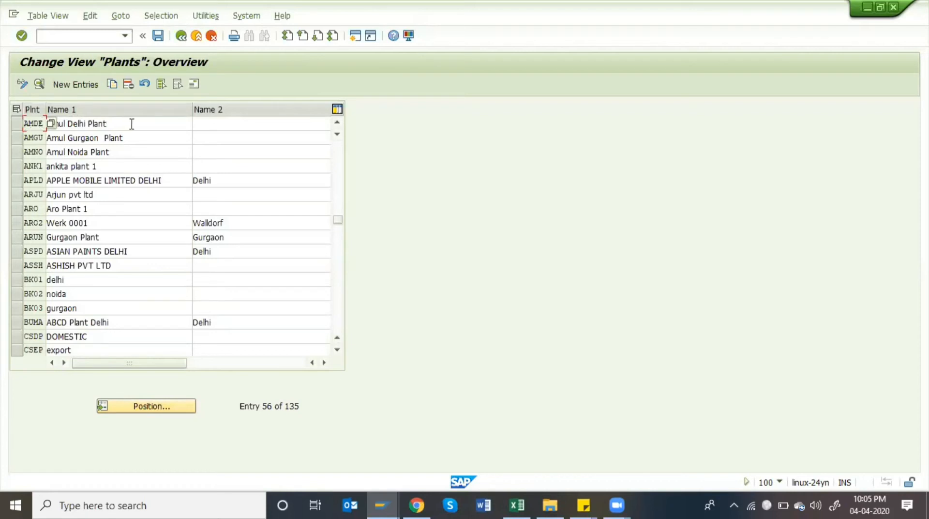
Step: View the details of Amul Delhi Plant and return to the plant overview
click(113, 124)
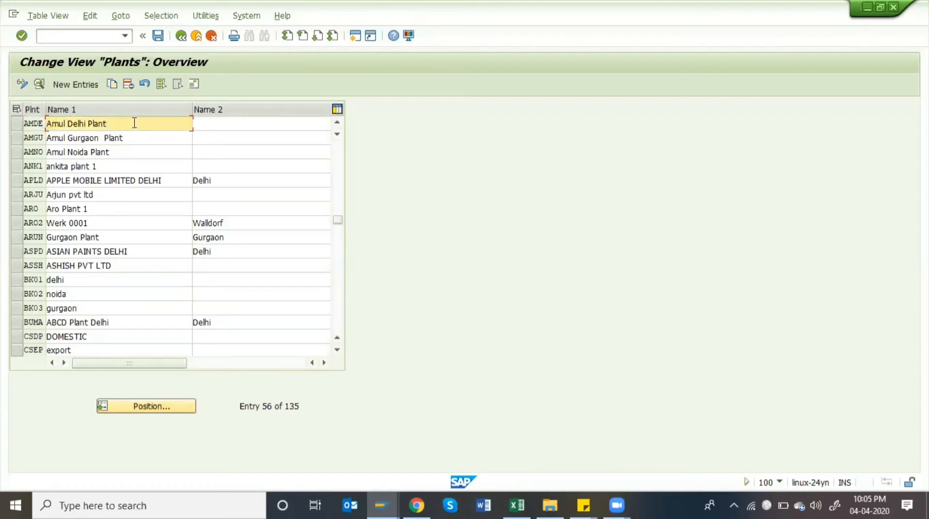
key(Return)
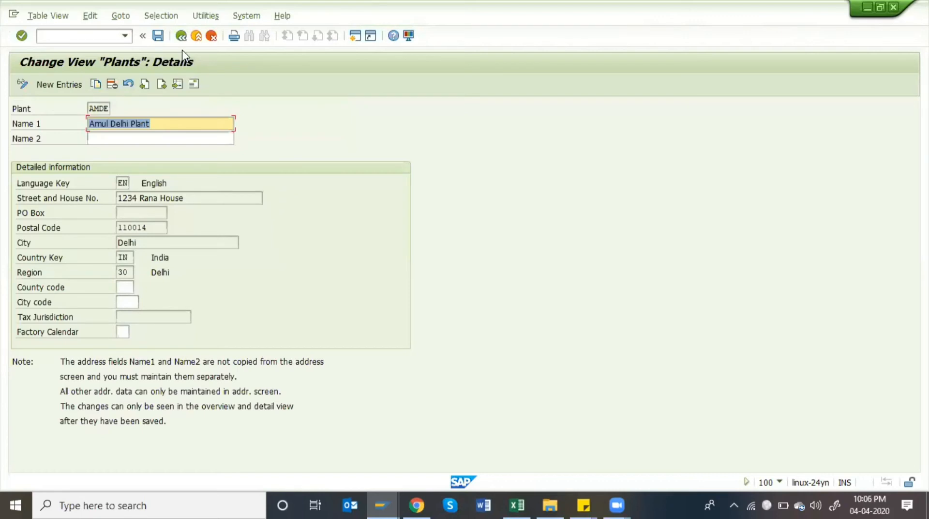
click(181, 36)
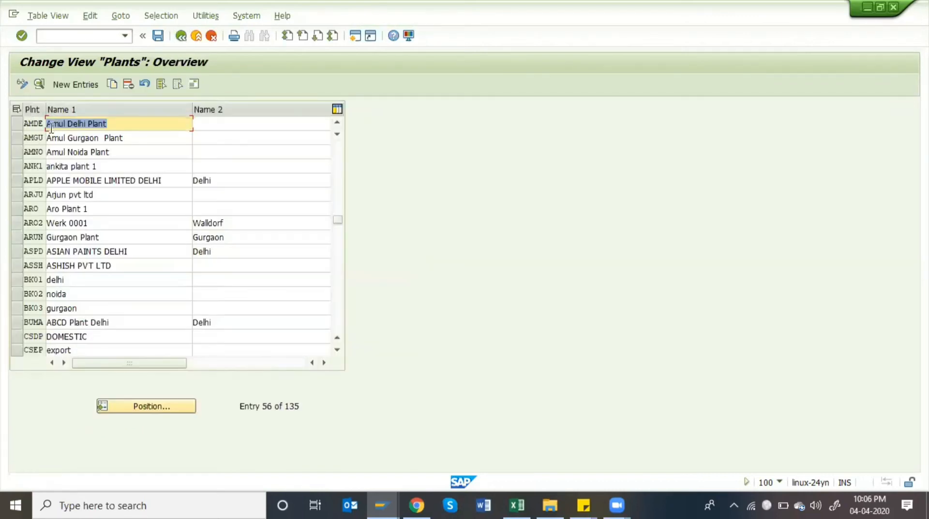
Step: Reopen plant AMDE, review its full address data, discard the address dialog and return to the plant overview
click(17, 125)
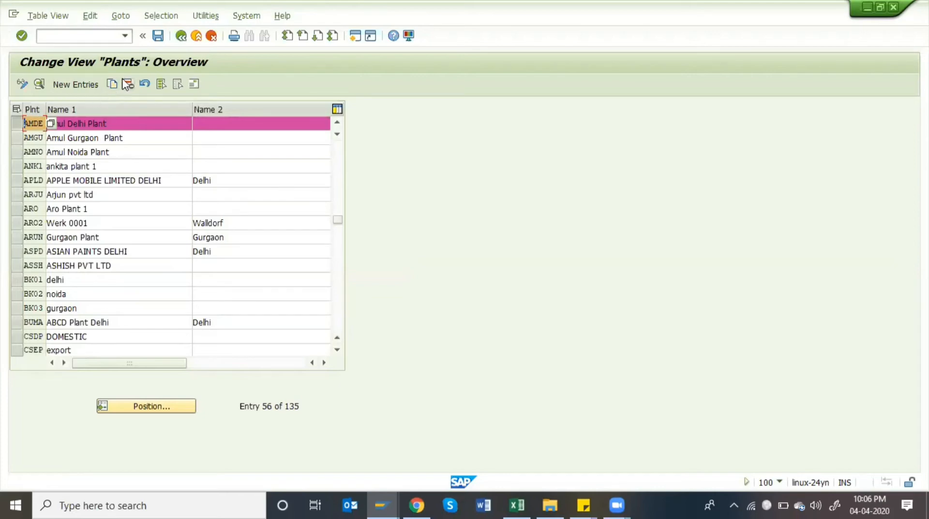
double_click(100, 127)
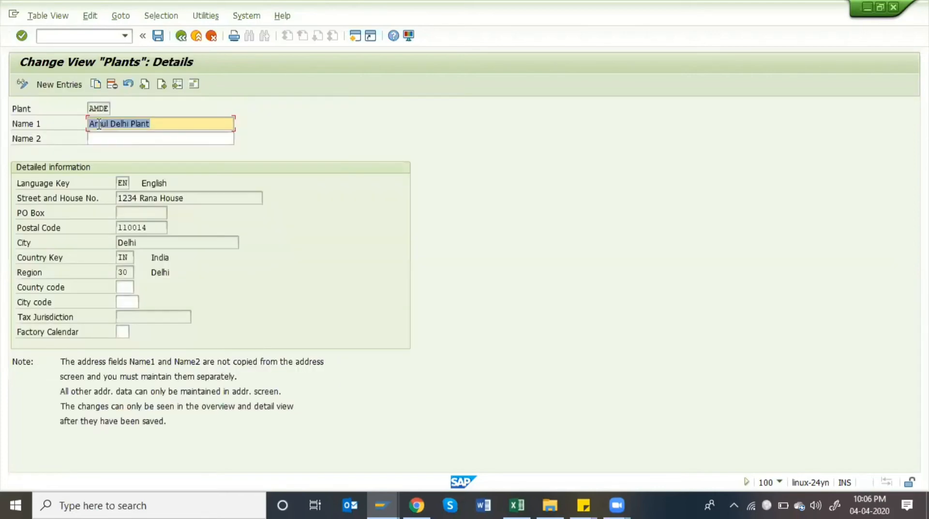
click(160, 125)
click(195, 83)
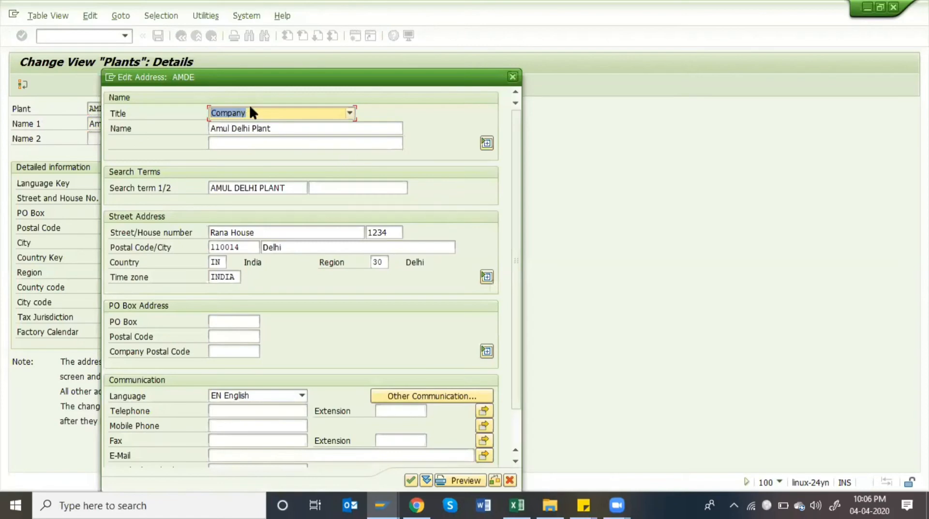
click(303, 128)
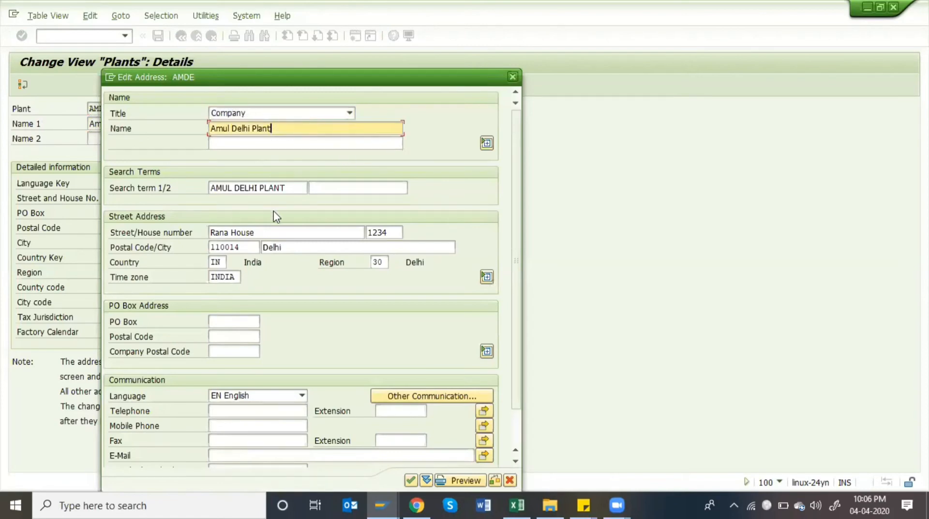
scroll(313, 347, down, 1)
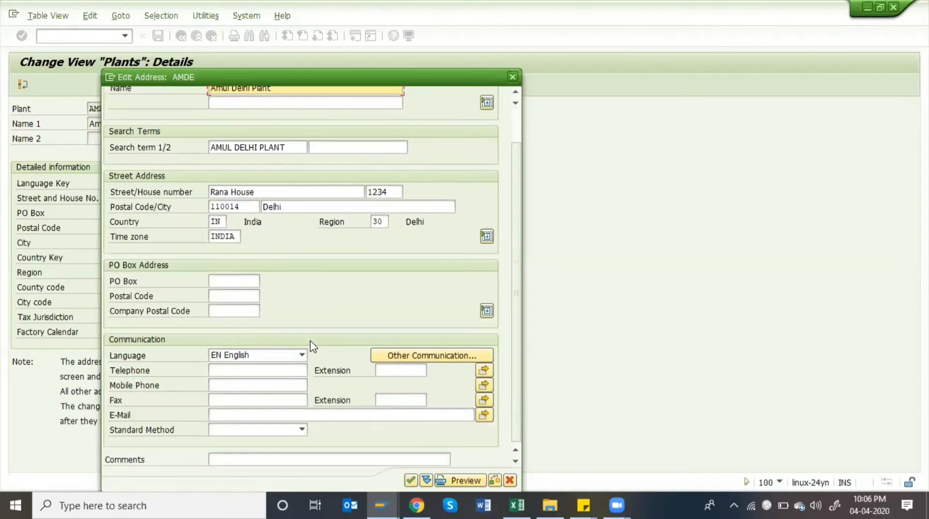
scroll(313, 347, up, 1)
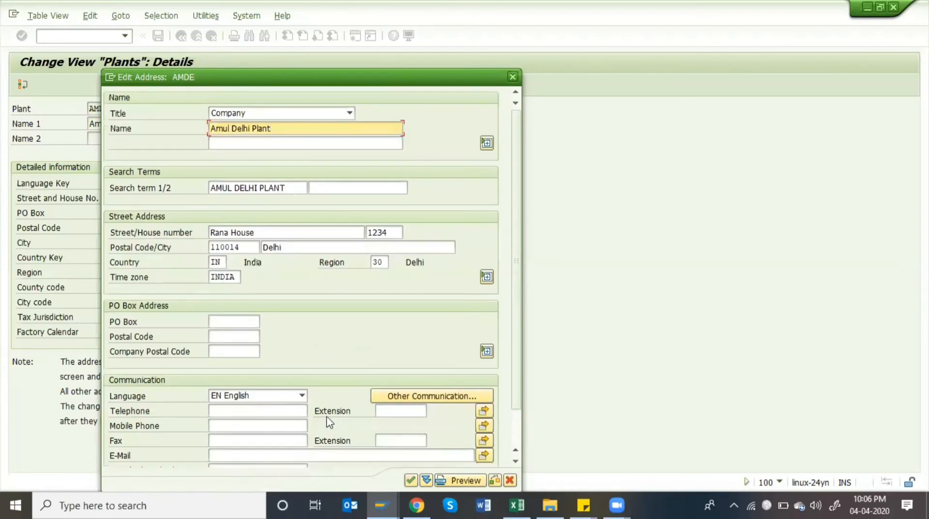
scroll(305, 404, down, 1)
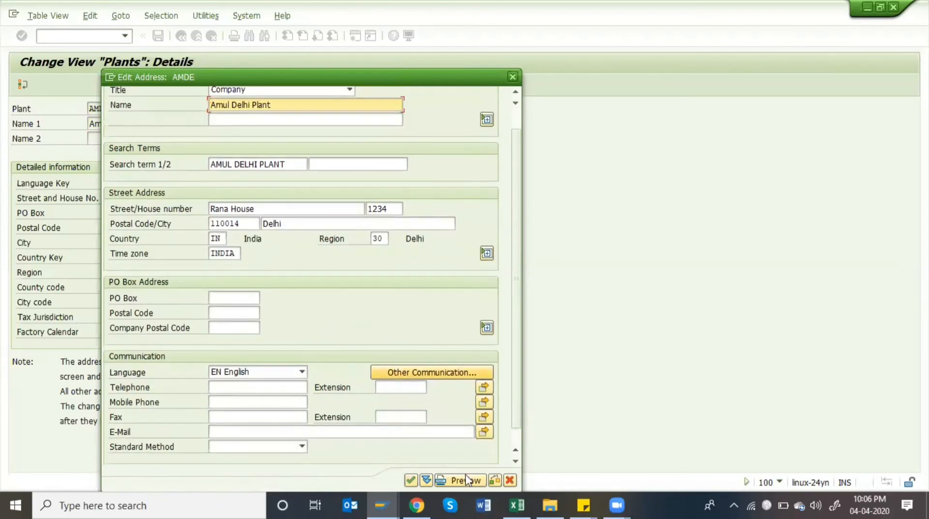
click(511, 480)
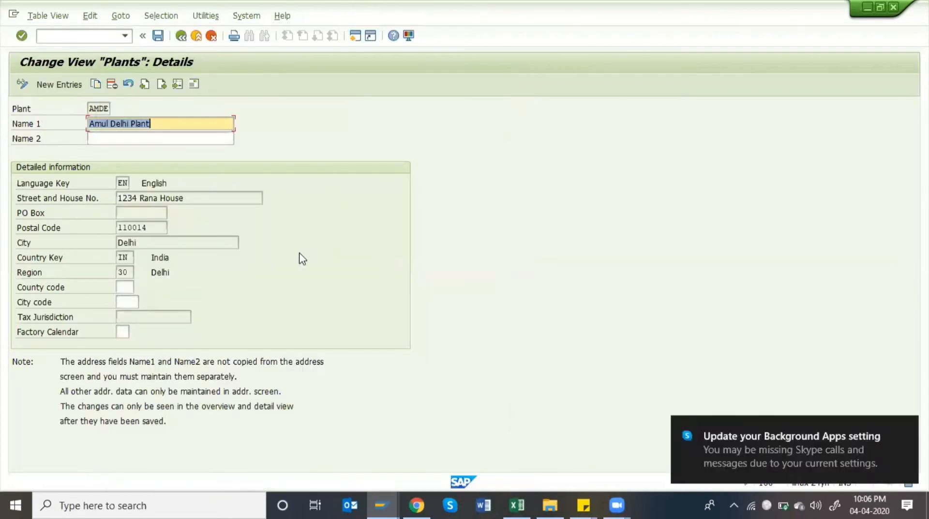
click(181, 35)
Step: Switch to the SAP MM.xlsx workbook in Excel, check the plant codes on the Amul sheet, and return to SAP
click(517, 505)
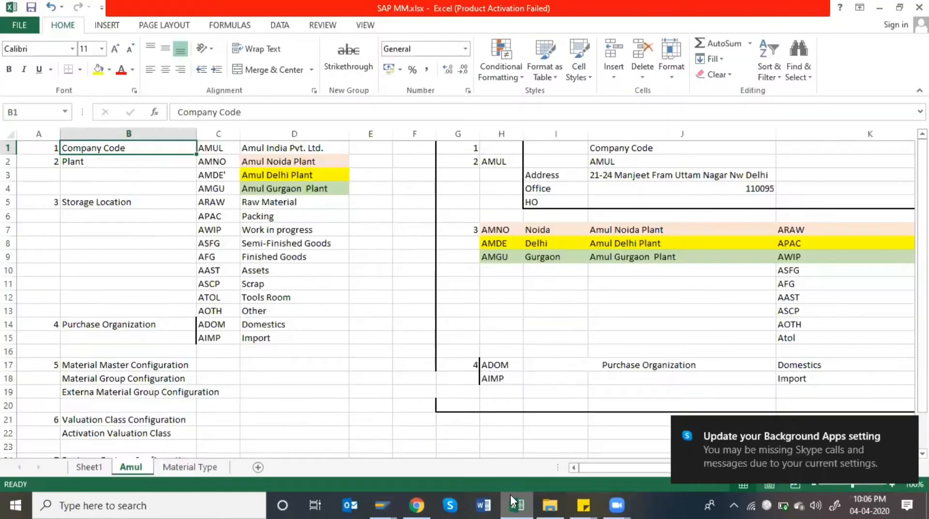
click(224, 180)
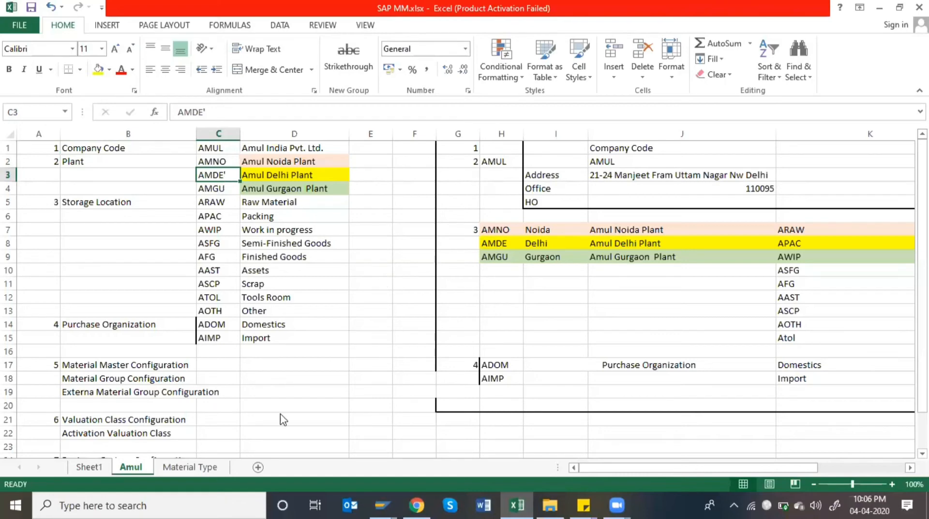
click(517, 505)
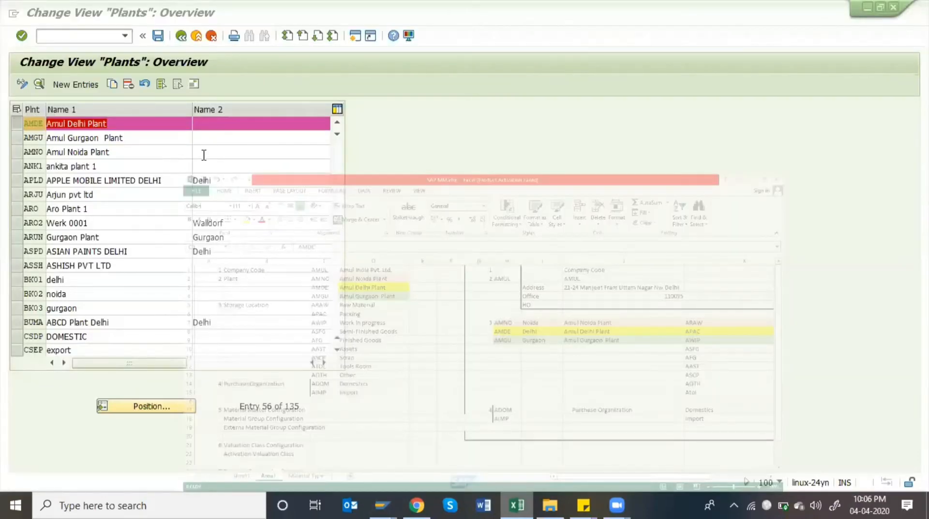
Step: Position the plant list at plant amno
click(155, 408)
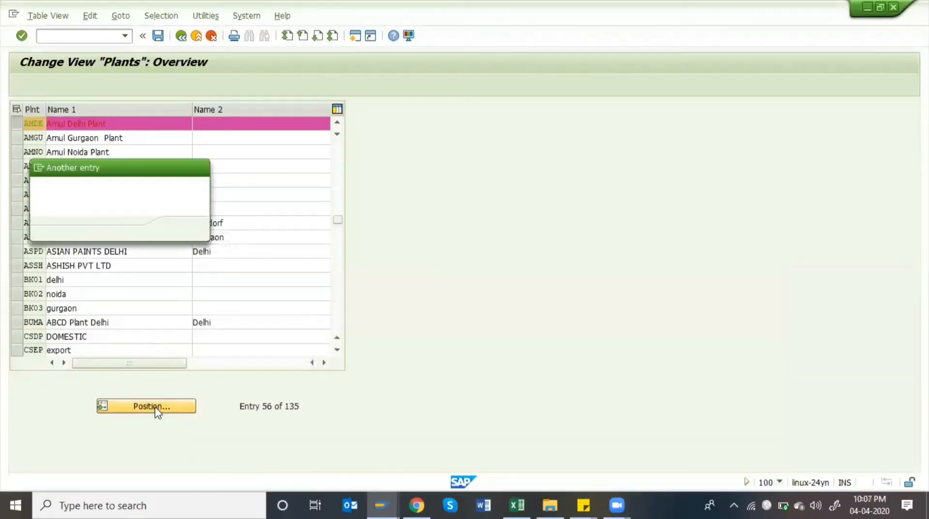
text(a)
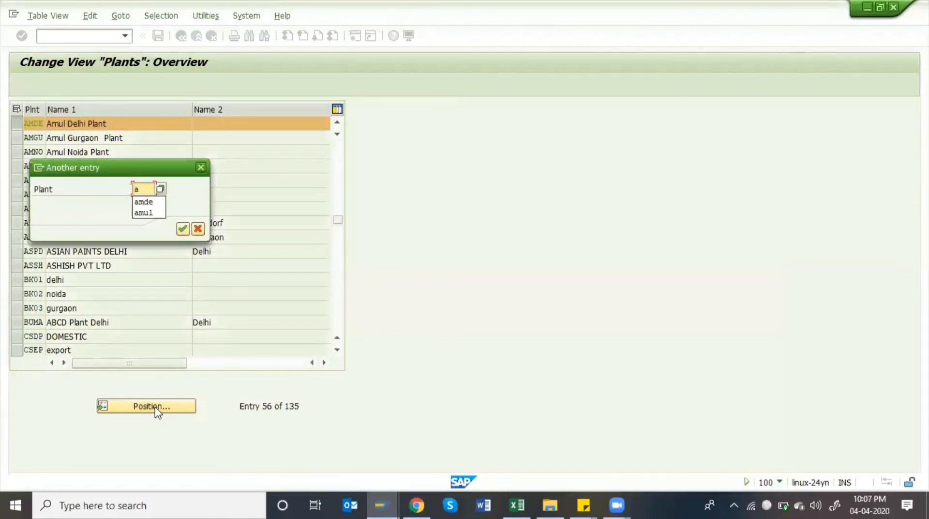
text(mno)
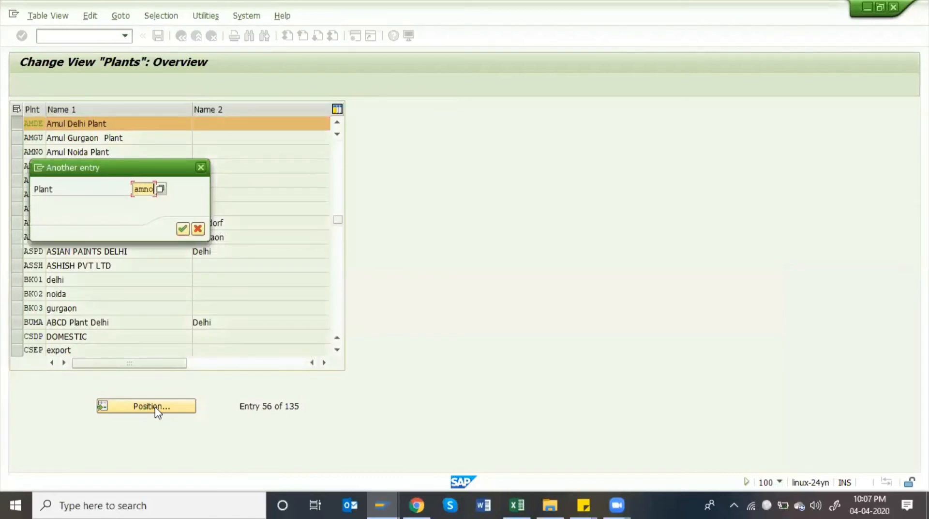
key(Return)
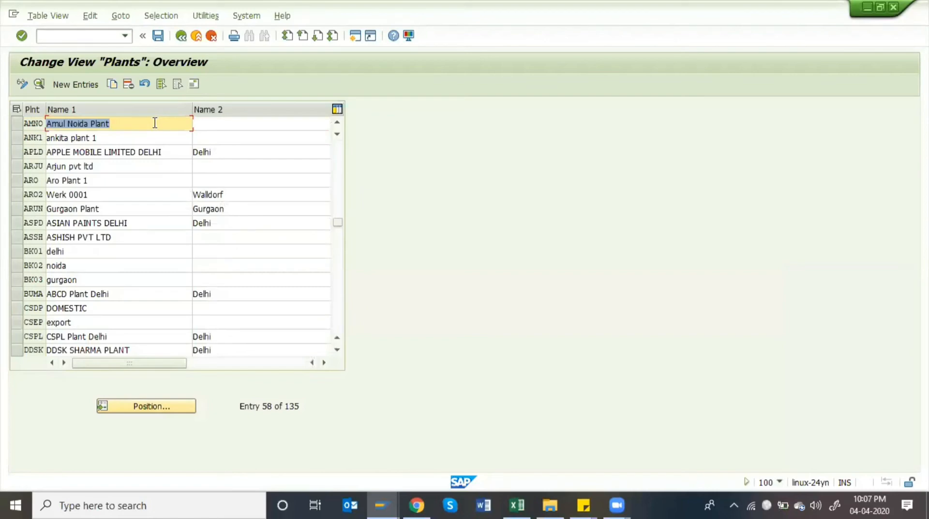
Step: Review the details and address of Amul Noida Plant, then return to the plant overview
click(155, 123)
double_click(153, 124)
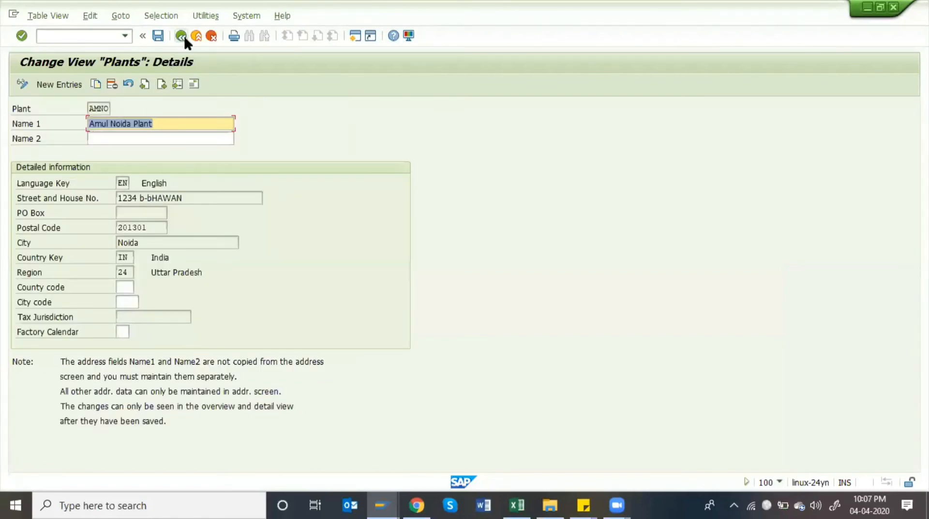
click(194, 82)
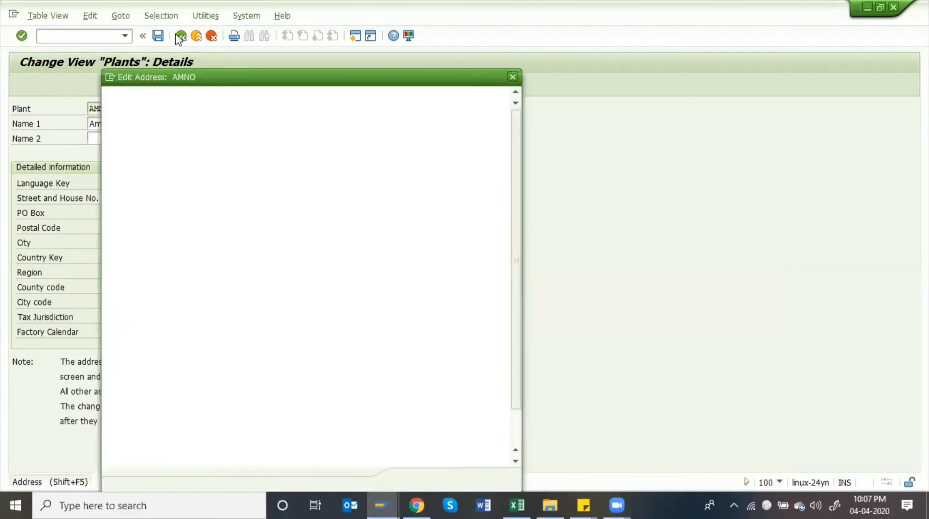
key(Return)
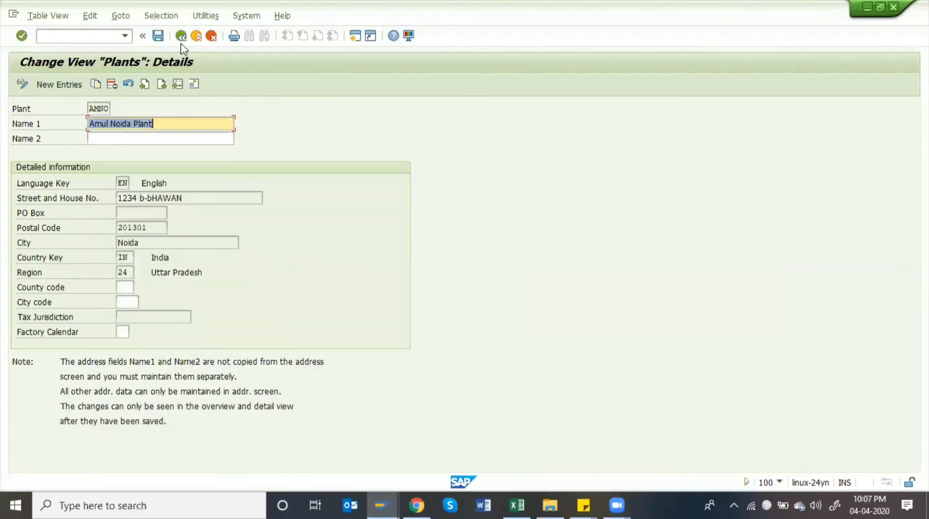
click(180, 36)
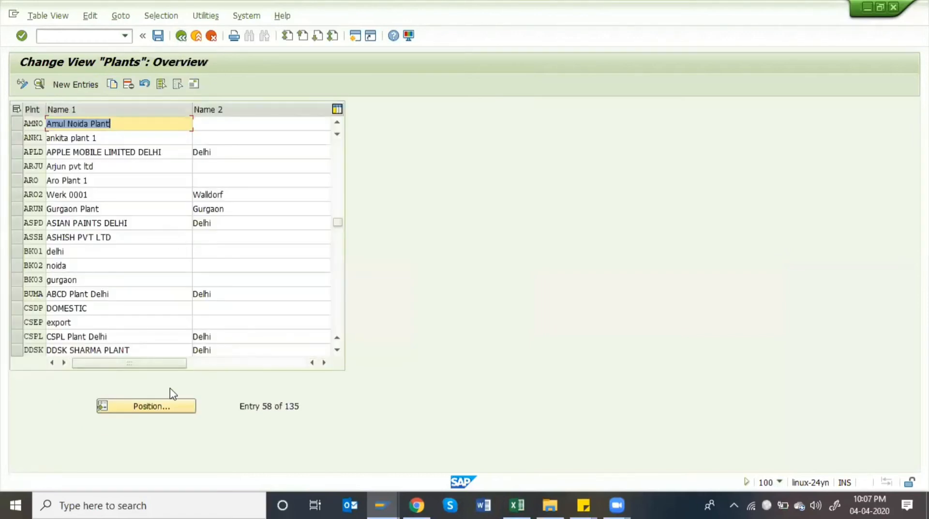
Step: Try to position the plant list at plant amhr
click(159, 408)
text(am)
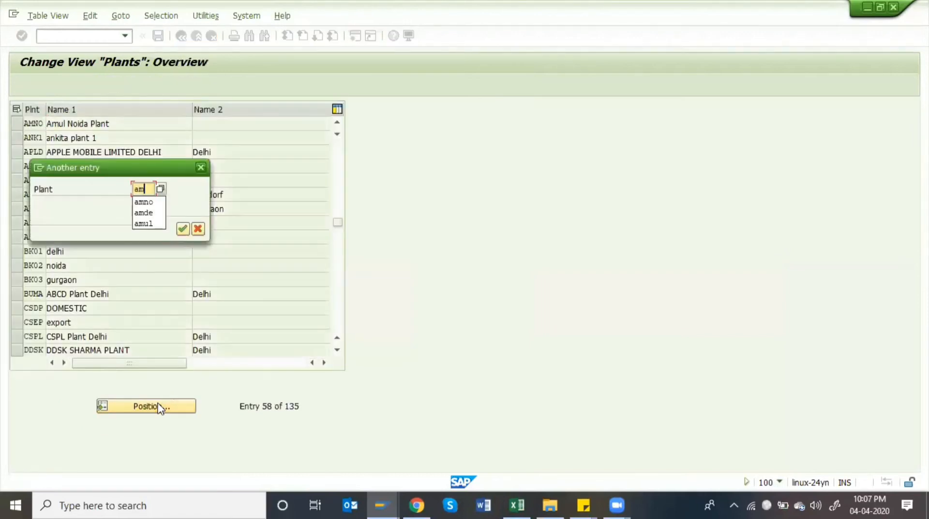
text(hr)
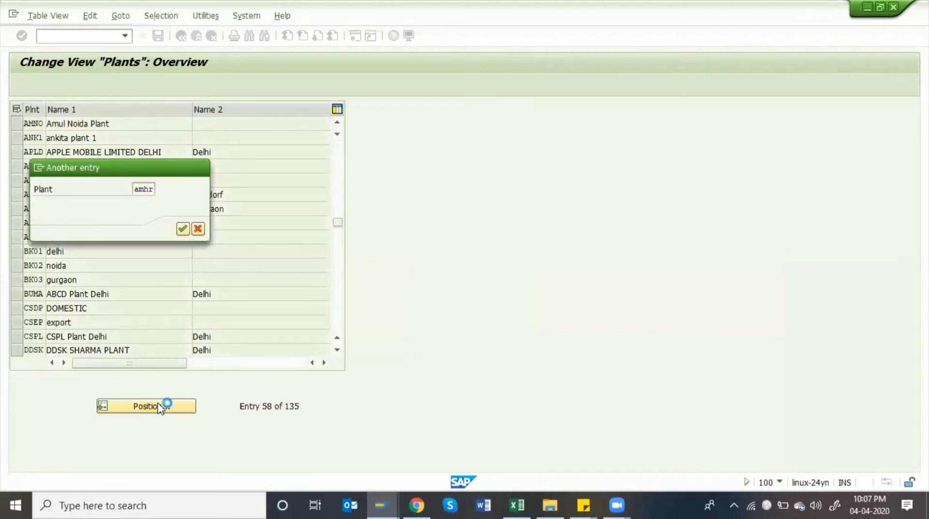
key(Return)
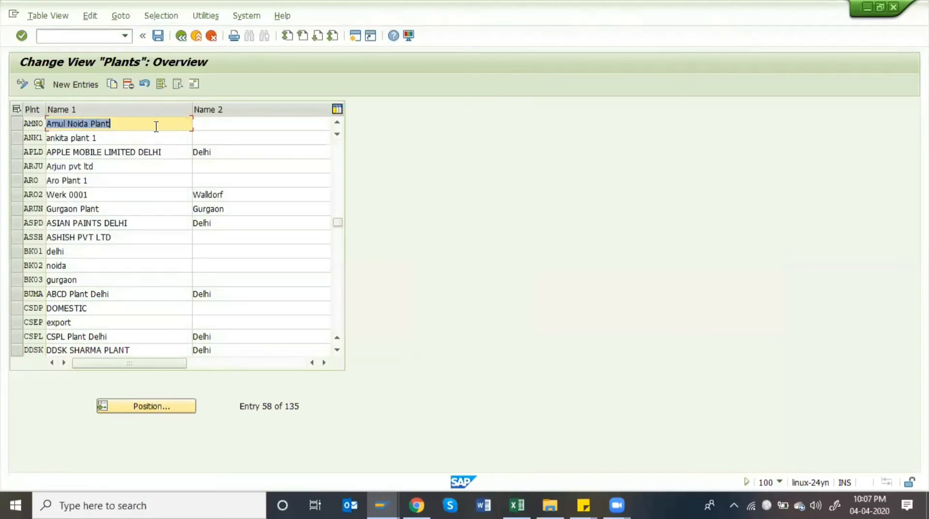
Step: Position the plant list at plant amgu
click(151, 407)
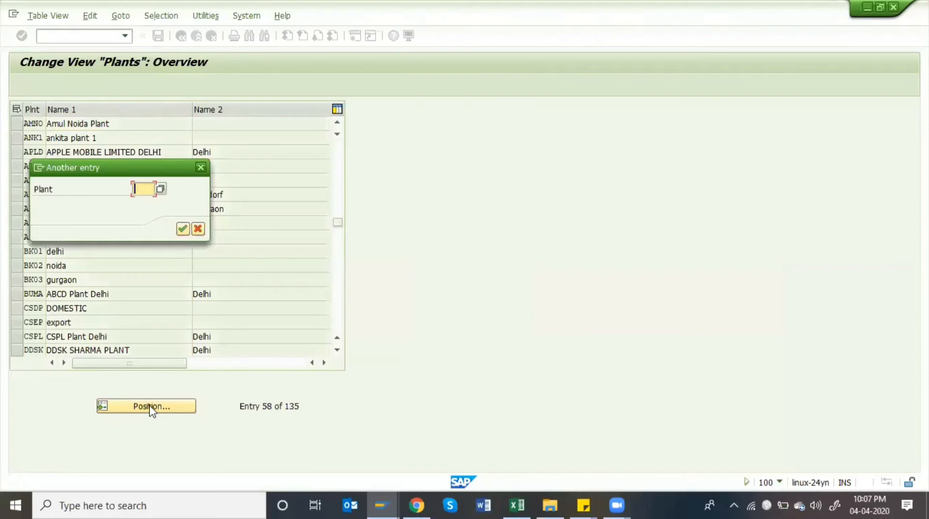
text(am)
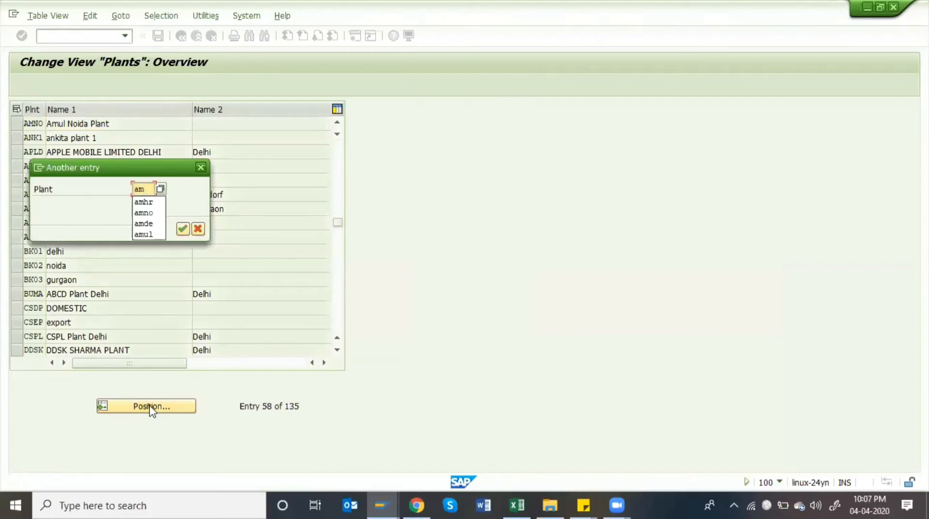
text(gu)
key(Return)
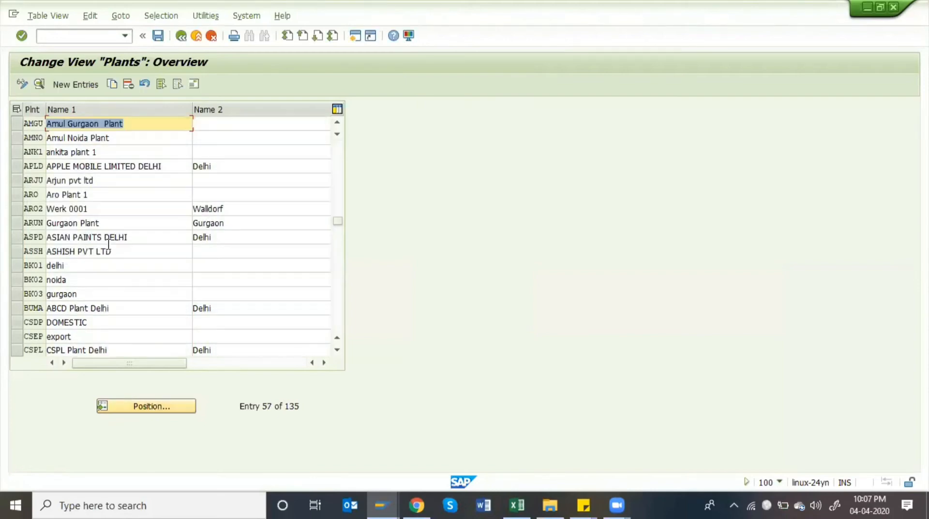
Step: Review the details and address of Amul Gurgaon Plant, then return to the plant overview
click(163, 126)
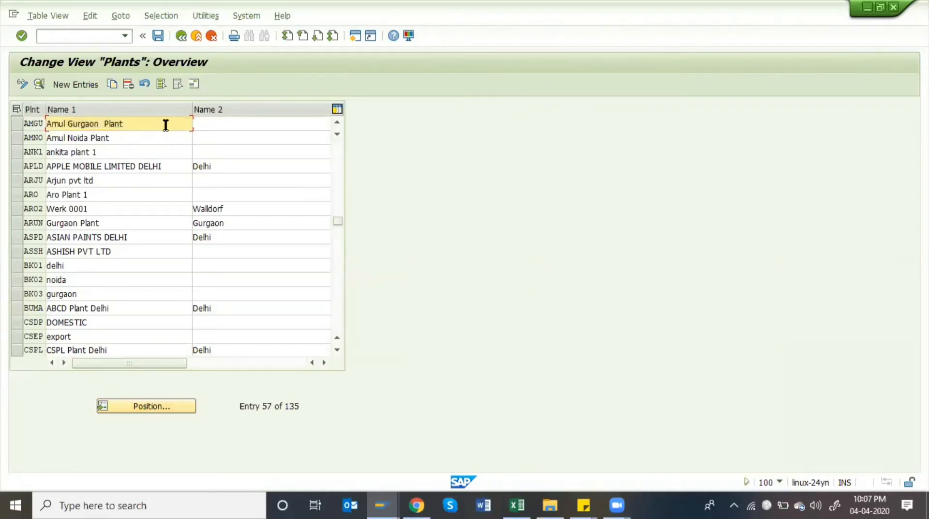
double_click(167, 125)
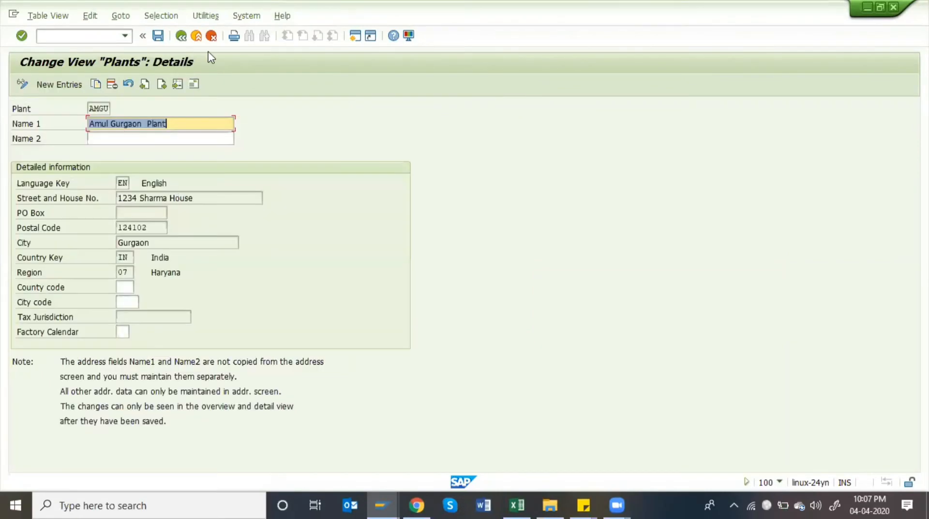
click(194, 85)
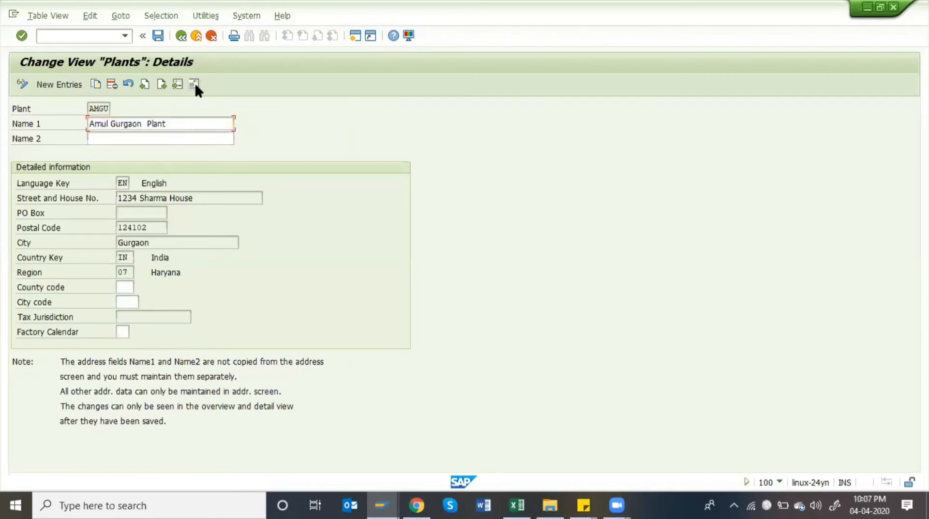
key(Escape)
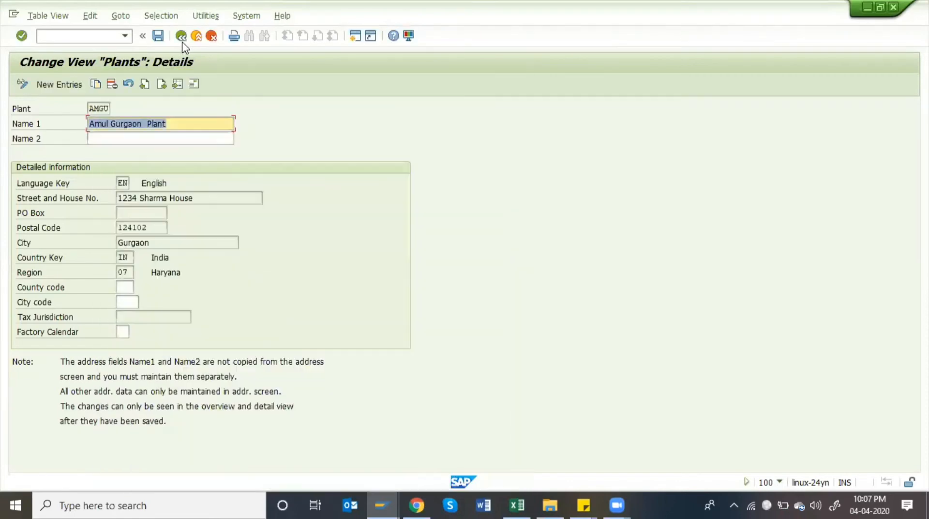
click(182, 42)
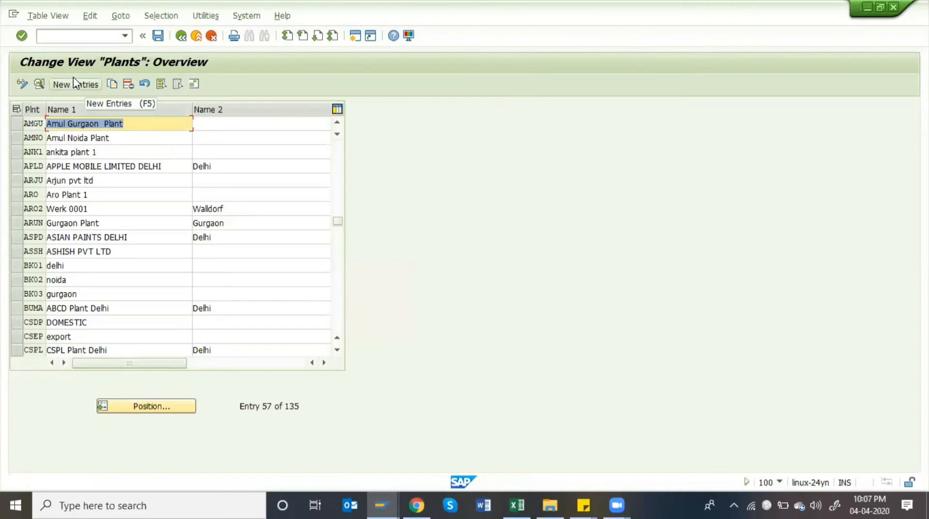
Step: Leave the plant overview and dismiss the plant activity selection to return to the implementation guide structure
click(18, 124)
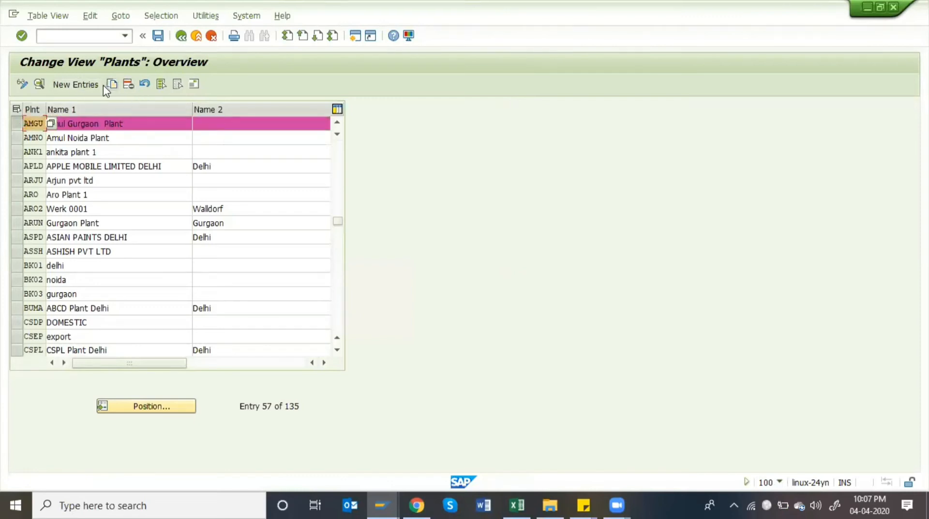
click(182, 37)
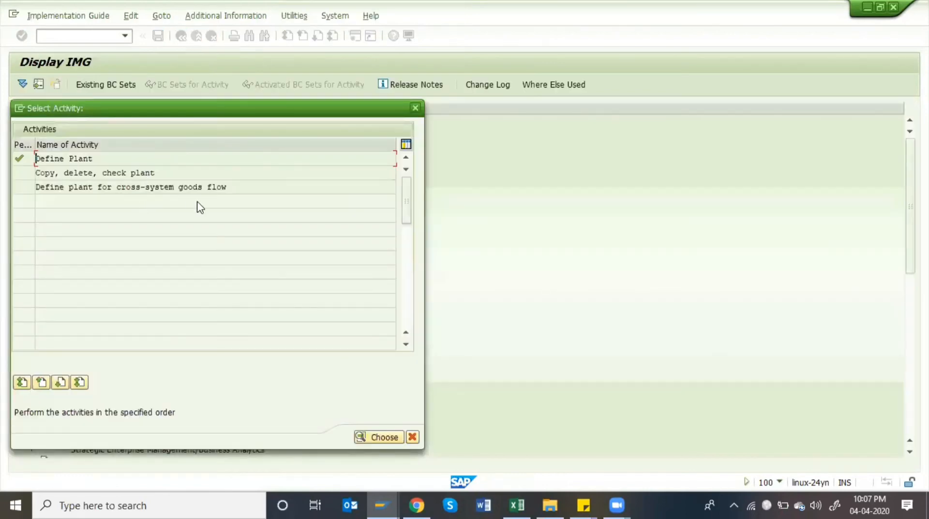
key(Escape)
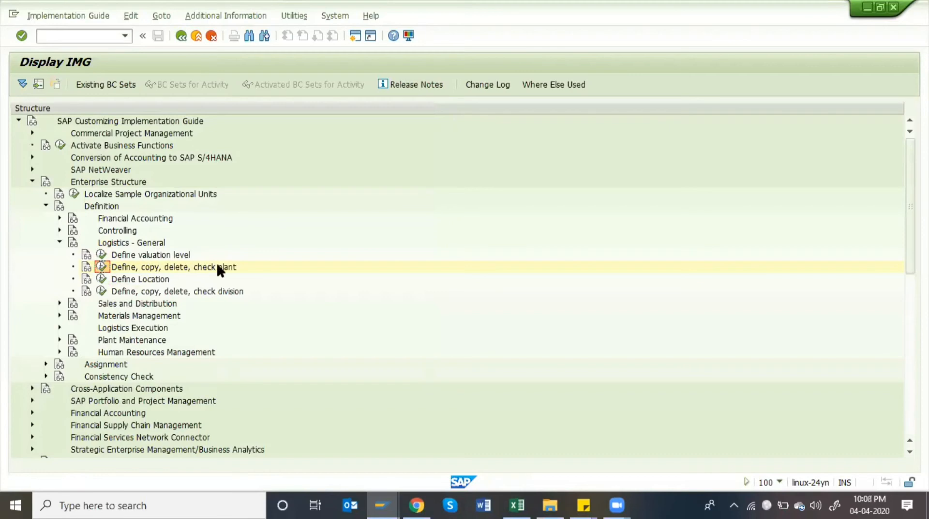
Step: Collapse Logistics - General and expand Materials Management under the enterprise structure Definition node
key(Left)
key(Left)
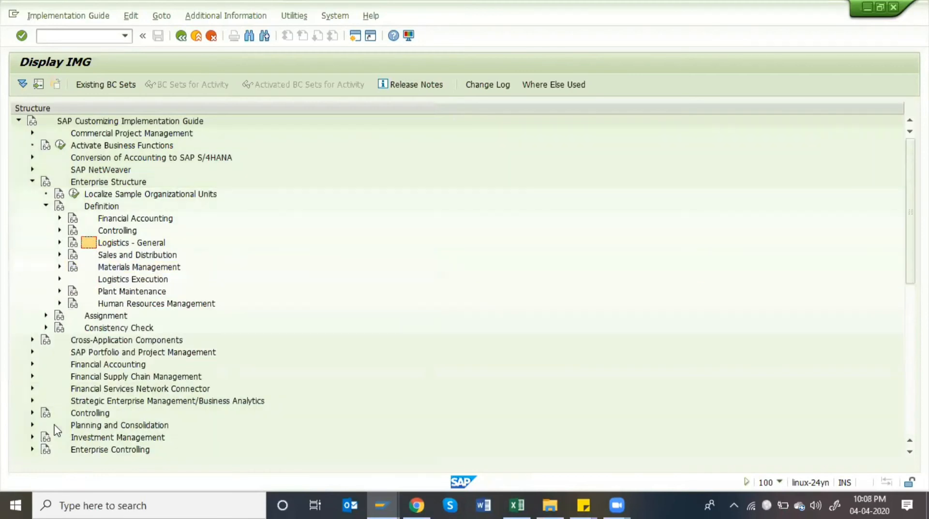
key(Down)
key(Down)
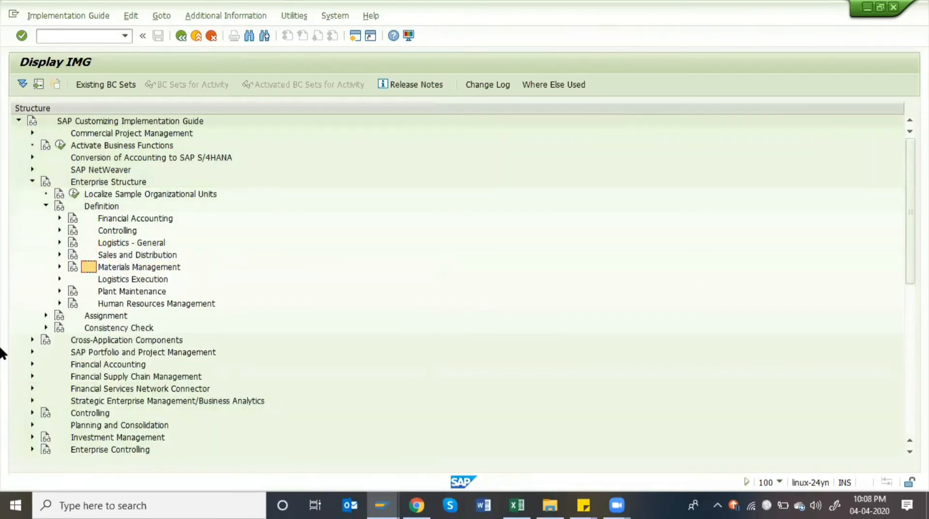
click(60, 267)
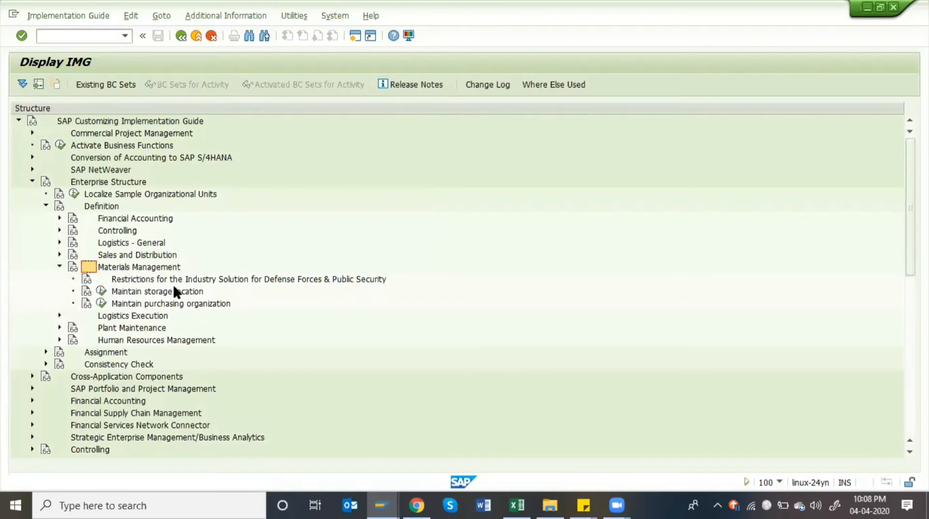
Step: Open the Maintain storage location activity with plant amde as the work area
click(100, 290)
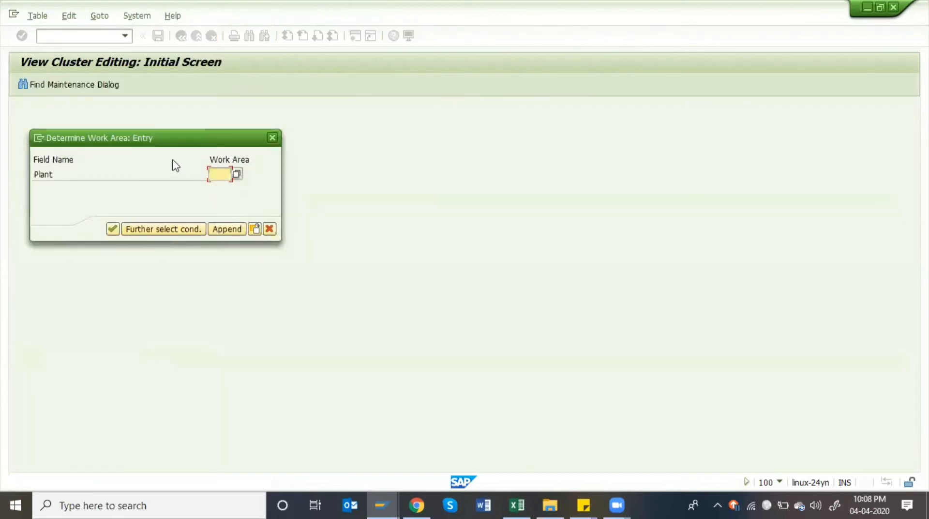
click(219, 176)
text(am)
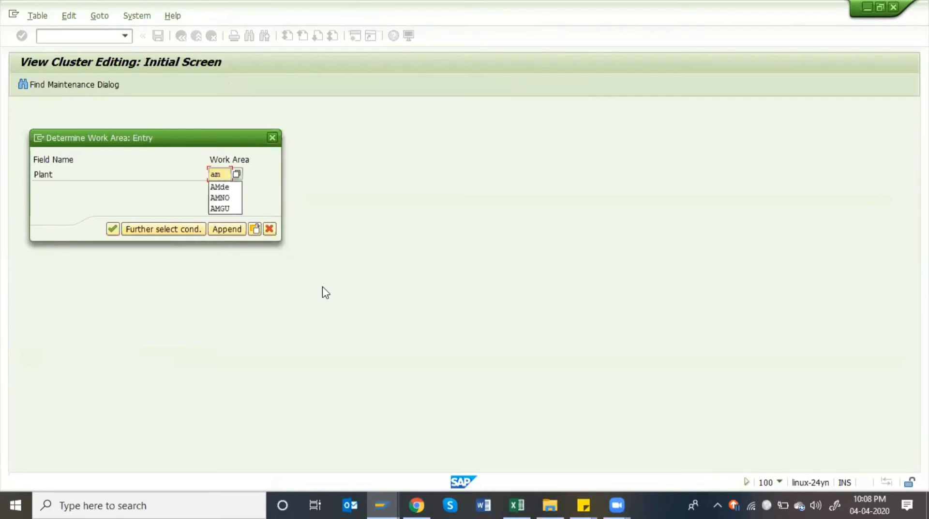
text(de)
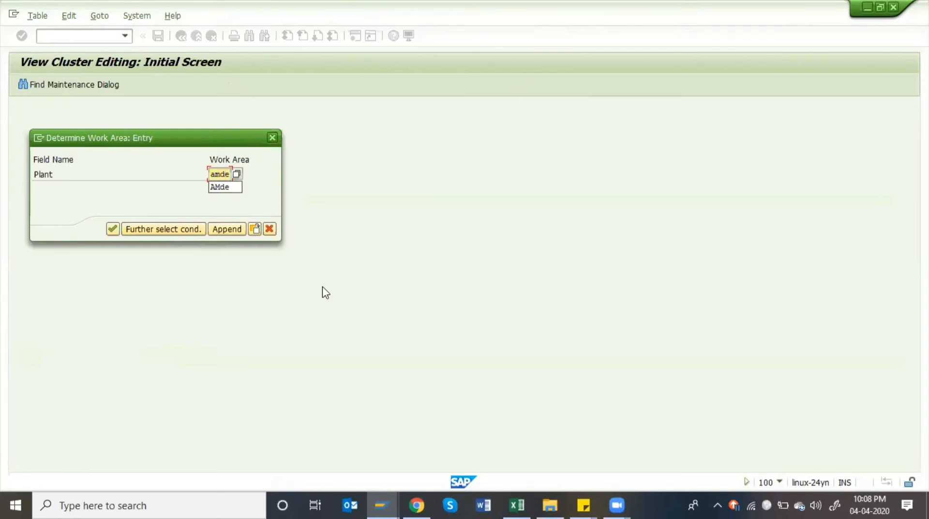
key(Return)
key(Return)
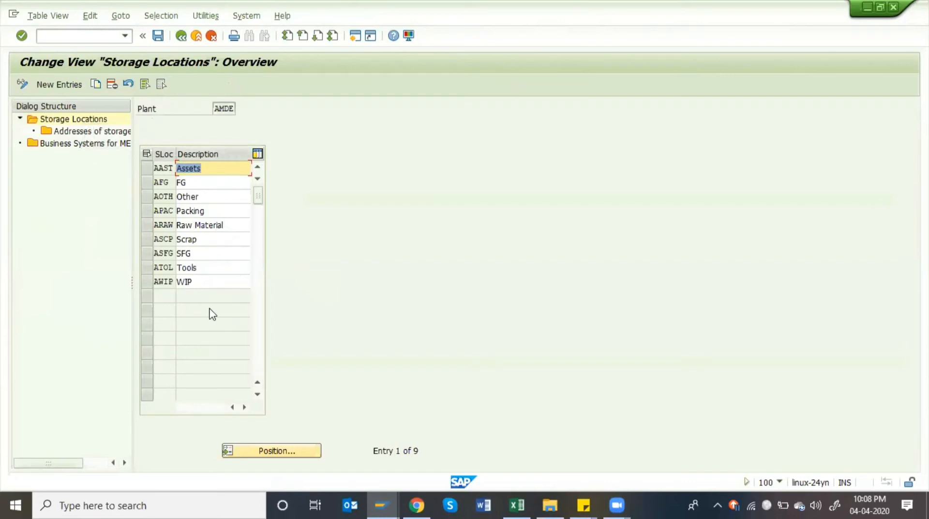
click(147, 168)
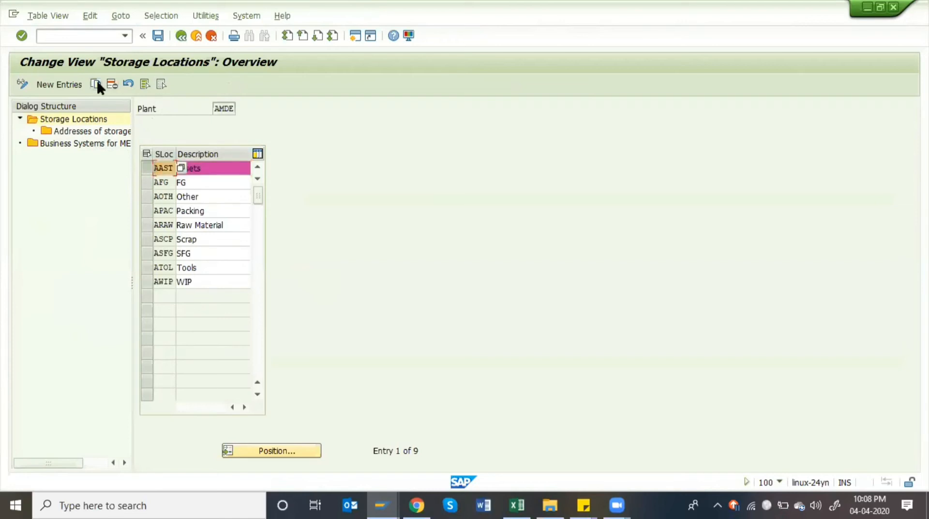
click(145, 168)
click(72, 87)
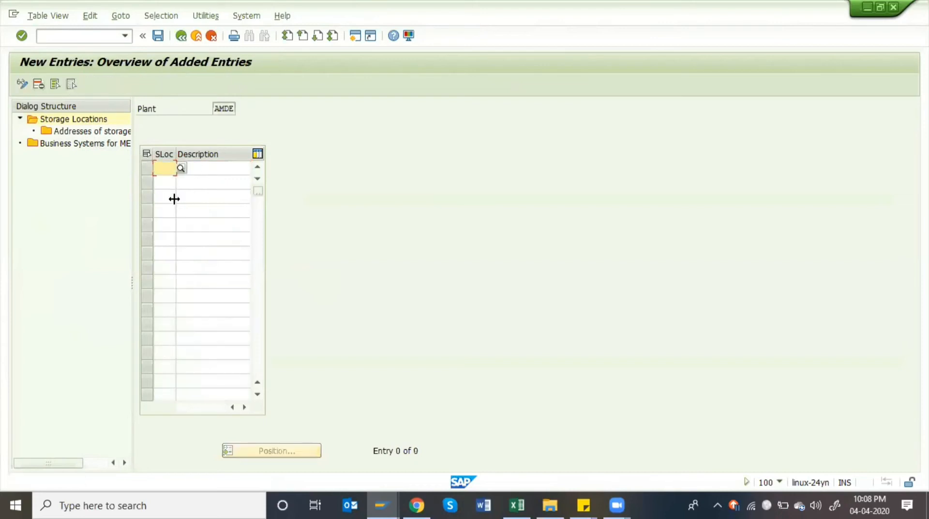
key(BackSpace)
click(164, 179)
key(BackSpace)
key(BackSpace)
key(BackSpace)
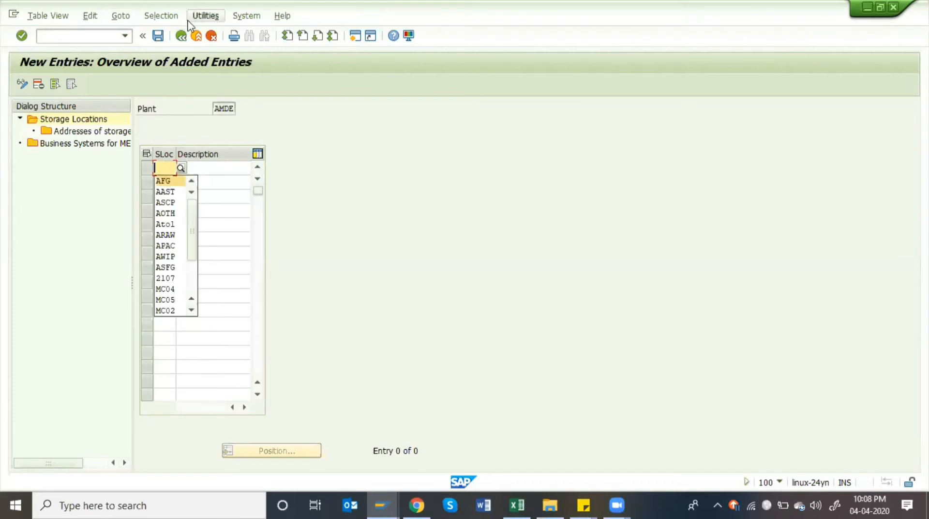
click(181, 36)
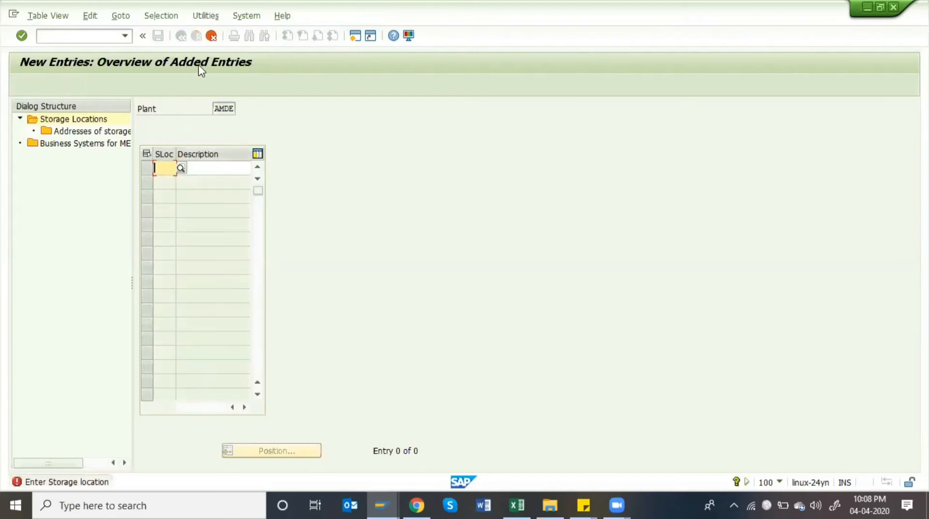
click(211, 35)
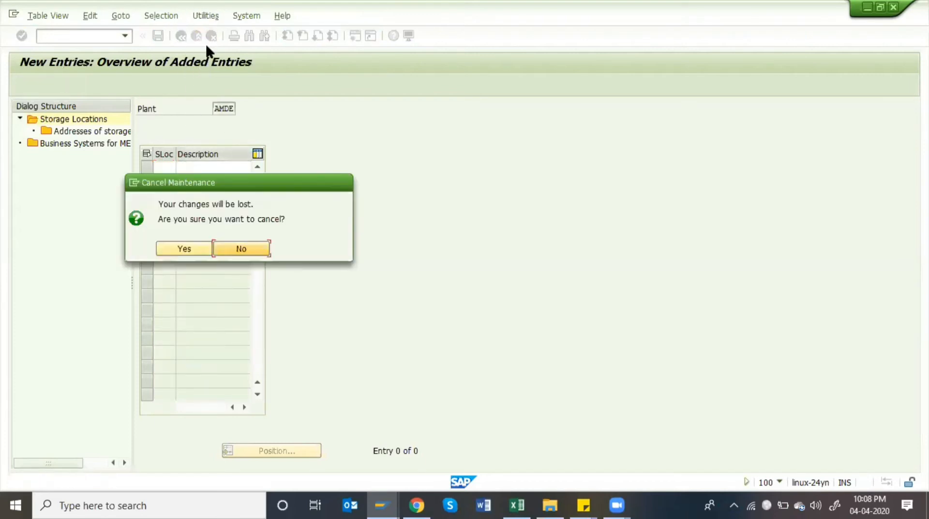
click(195, 247)
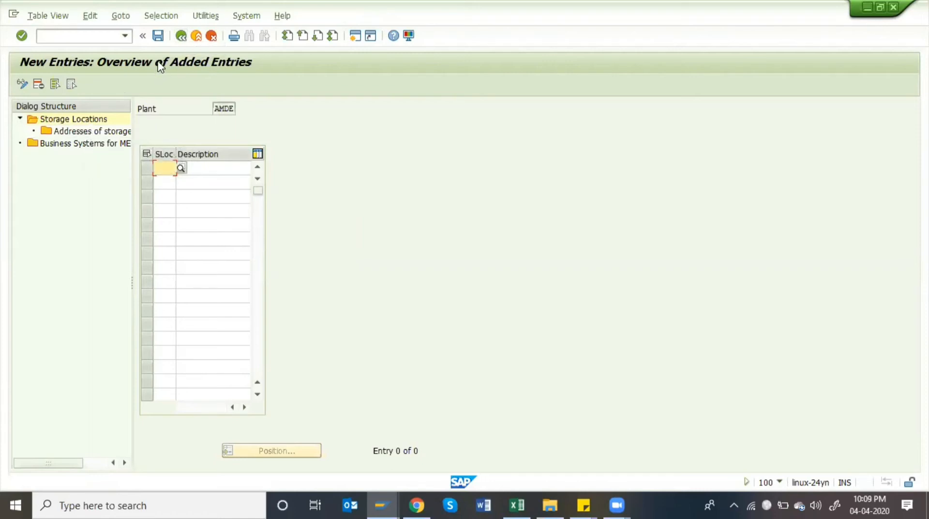
click(193, 37)
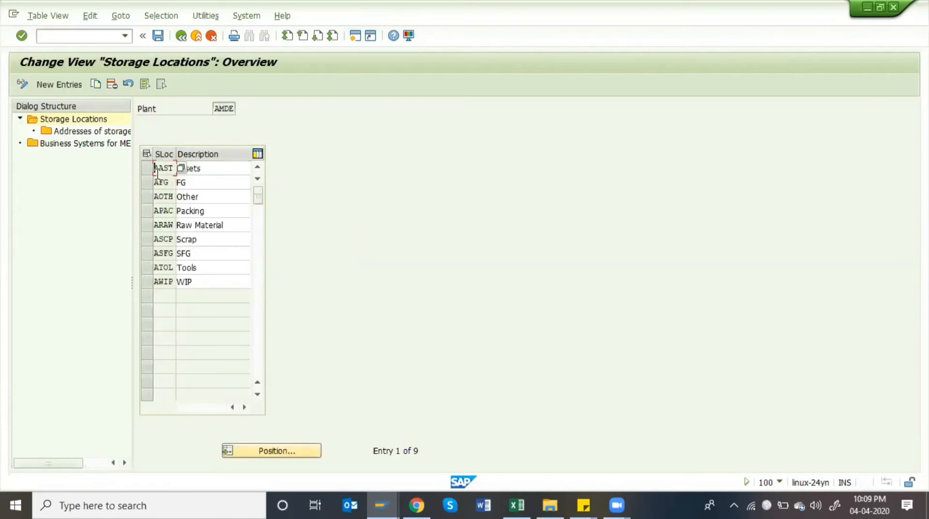
Step: Delete storage location AOTH (Other) from plant AMDE and save the change to the SAP:MM:AMUL Milk customizing request
click(146, 164)
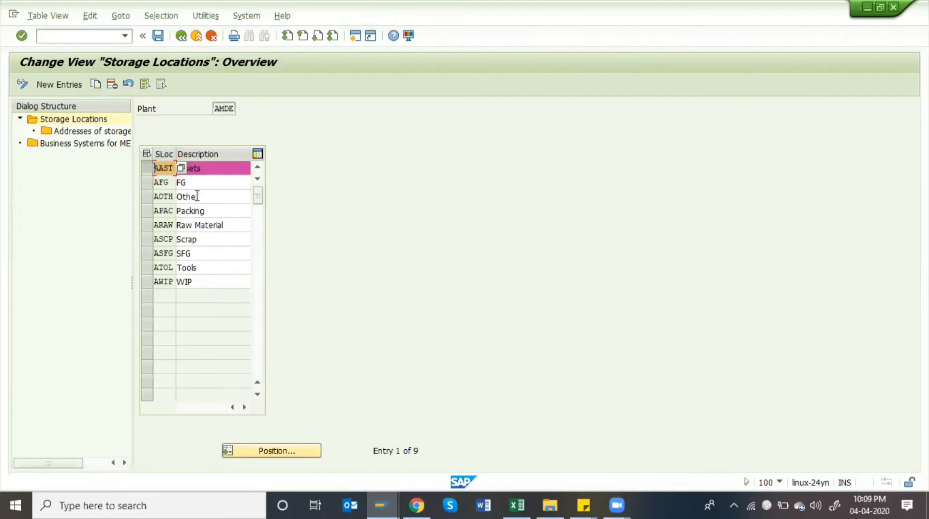
click(156, 197)
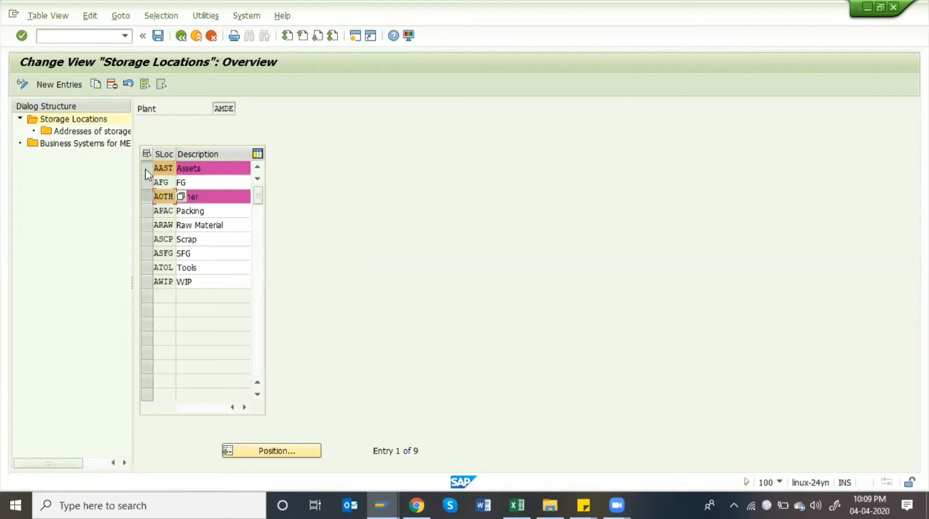
click(112, 83)
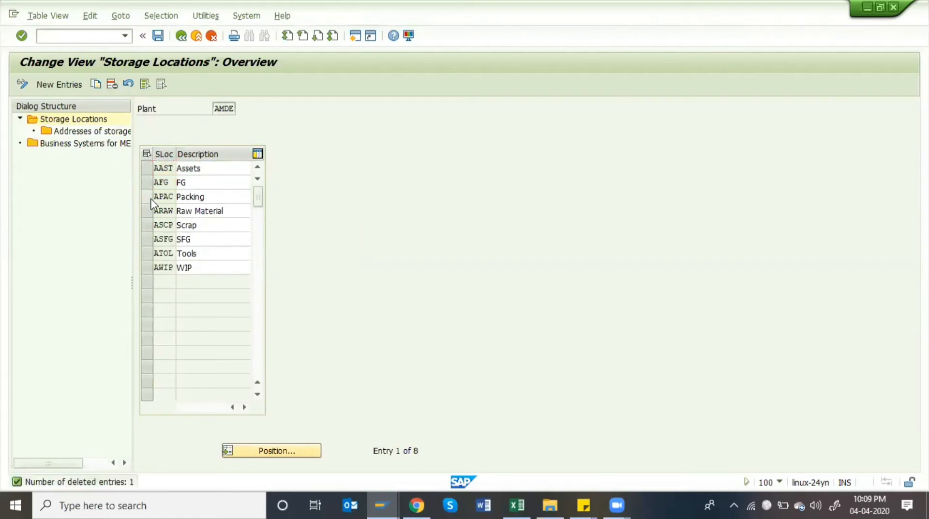
key(ctrl+s)
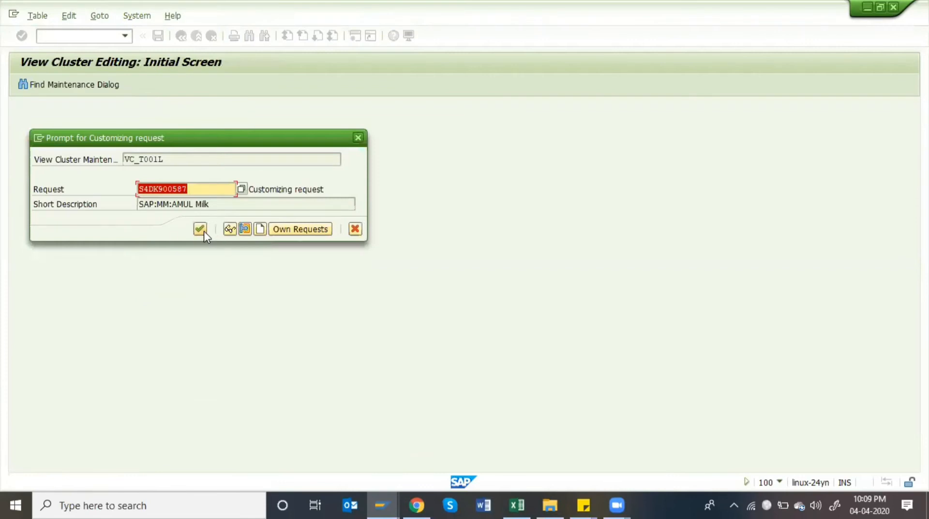
click(202, 230)
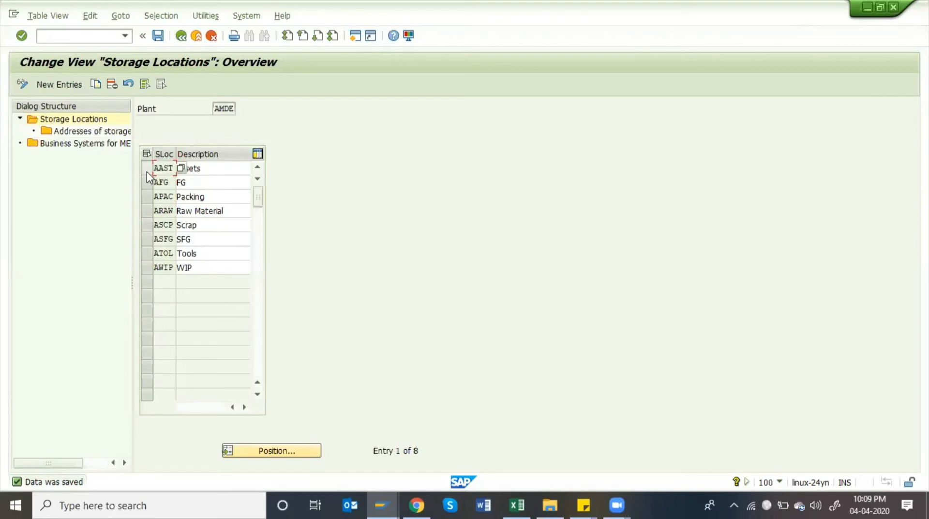
Step: Copy the Packing storage location APAC of plant AMDE and give the copy the storage location code AOTH
click(146, 195)
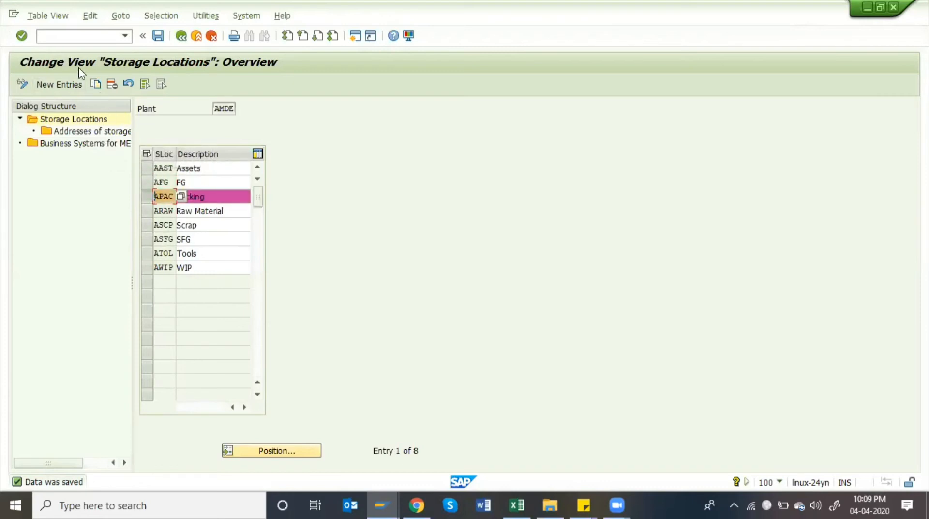
click(96, 86)
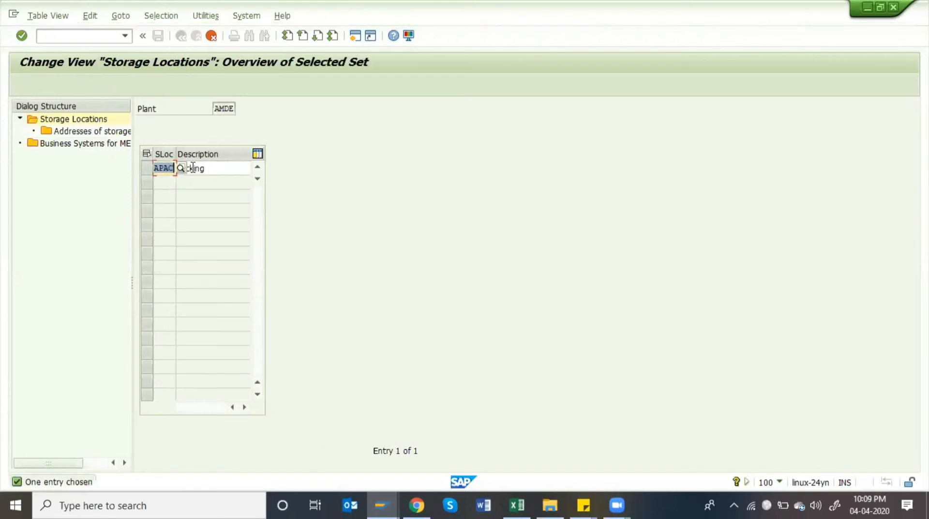
click(216, 168)
click(171, 168)
key(BackSpace)
key(BackSpace)
key(BackSpace)
key(BackSpace)
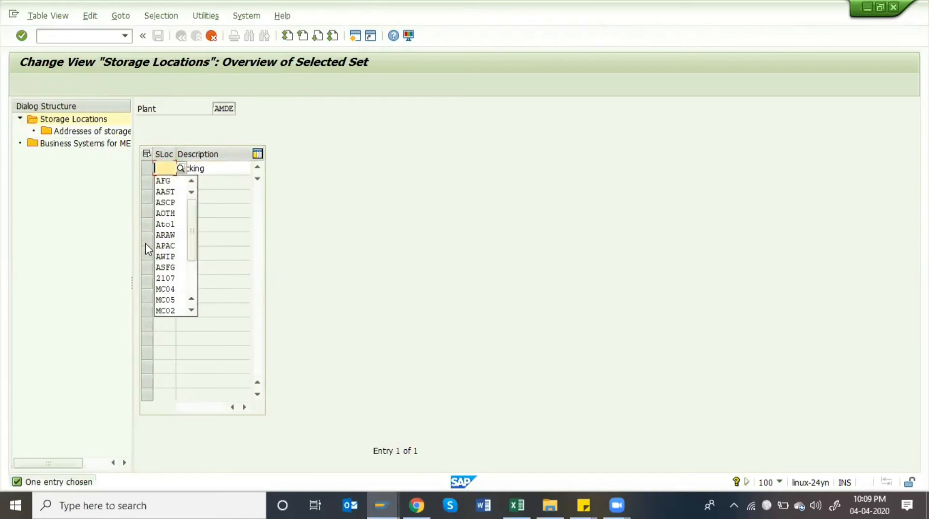
key(Down)
key(Down)
text(A)
key(BackSpace)
text(A)
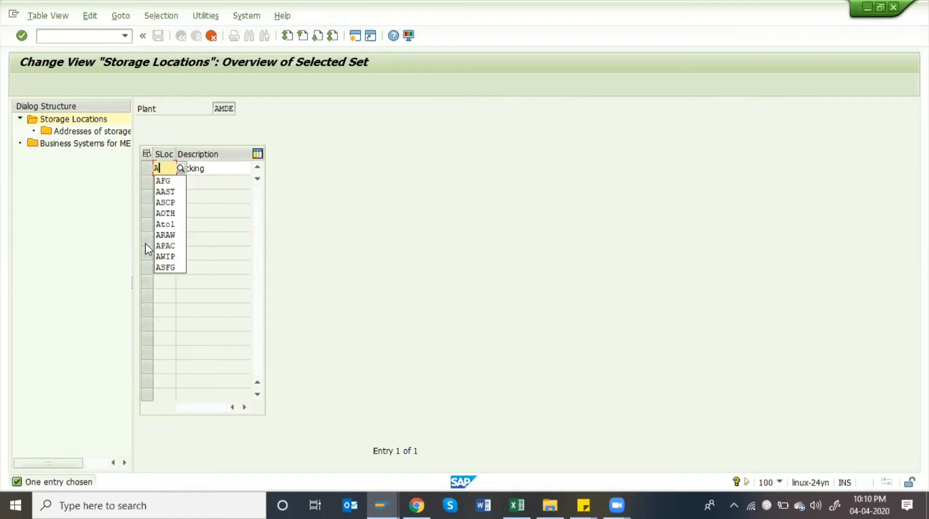
text(oth)
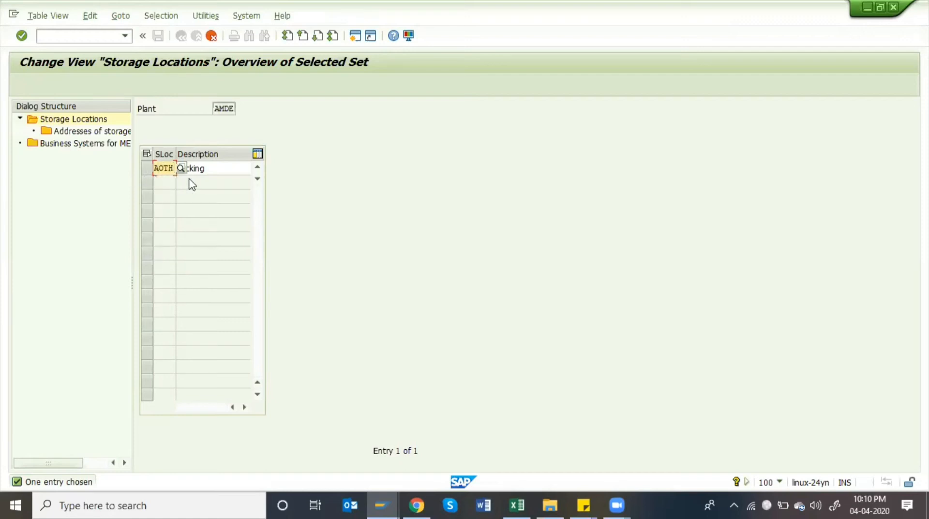
Step: Replace the copied entry's description with Other SLoc and confirm the copy
click(221, 169)
key(BackSpace)
key(BackSpace)
key(BackSpace)
key(BackSpace)
key(BackSpace)
key(BackSpace)
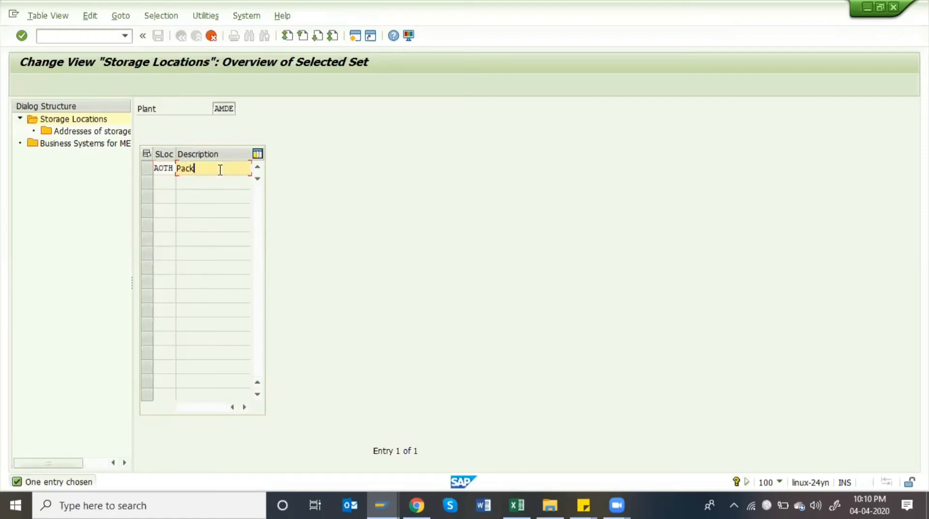
text(Ot)
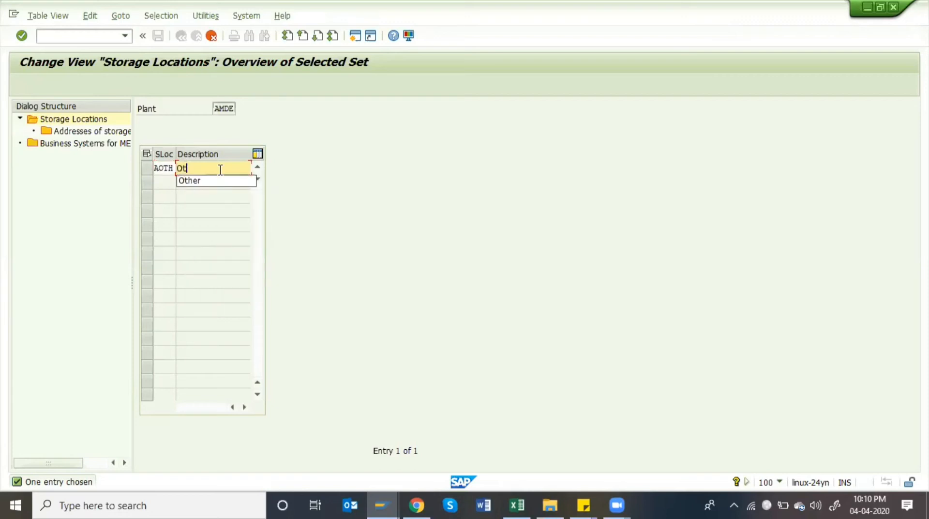
text(her)
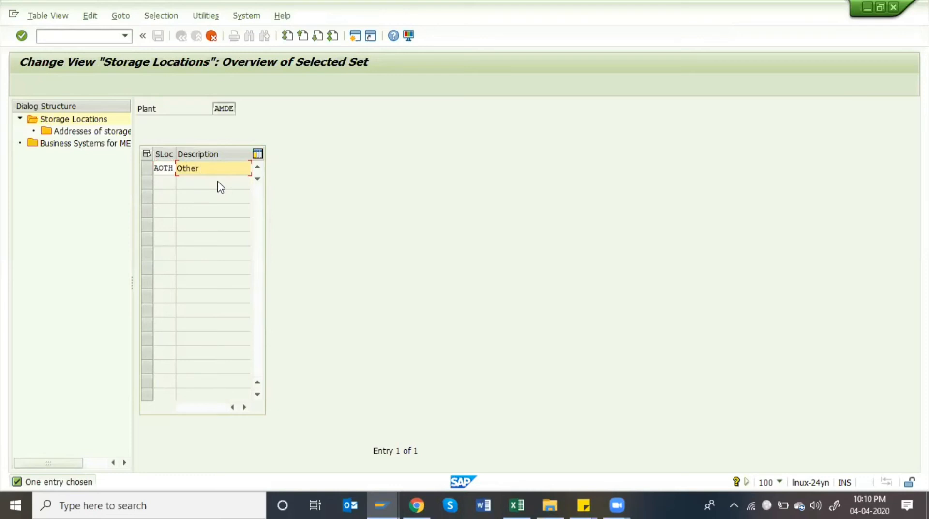
text( SLock)
key(BackSpace)
key(Return)
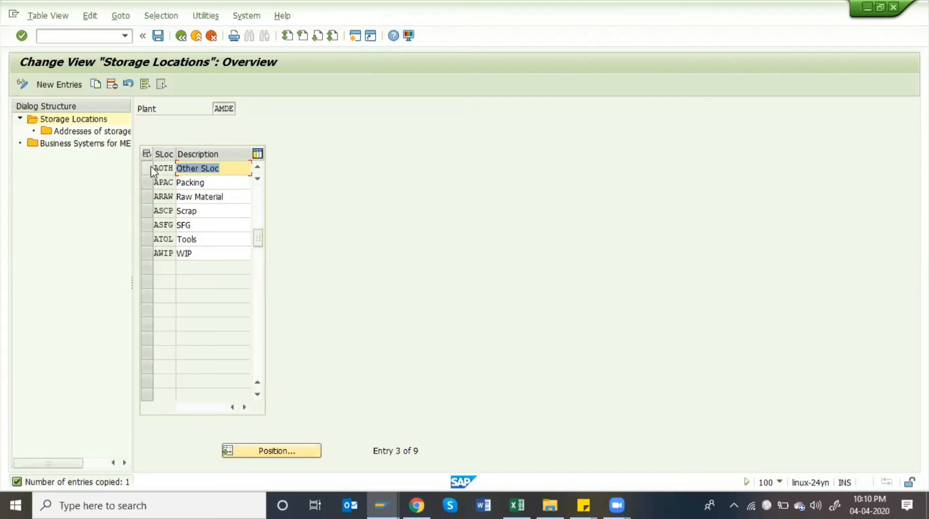
Step: Add address number 01 for storage location AOTH and open its address details
click(148, 167)
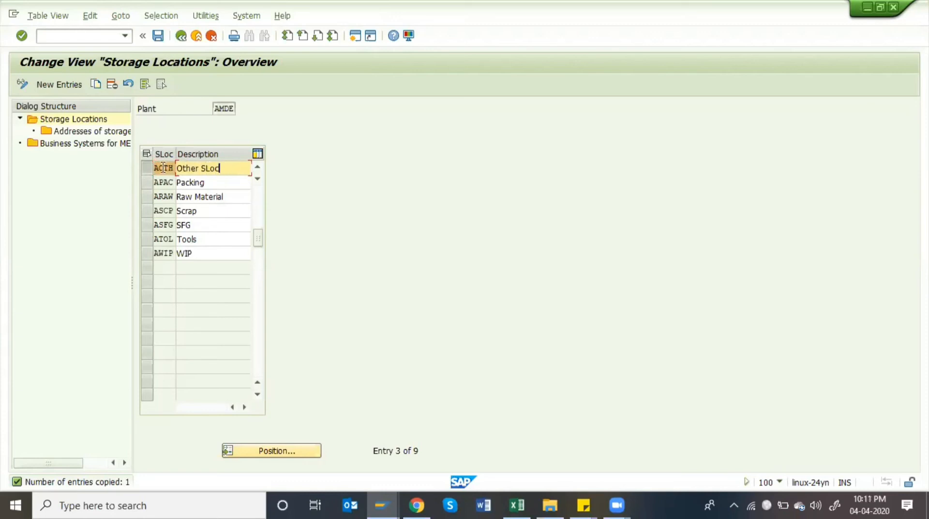
click(148, 165)
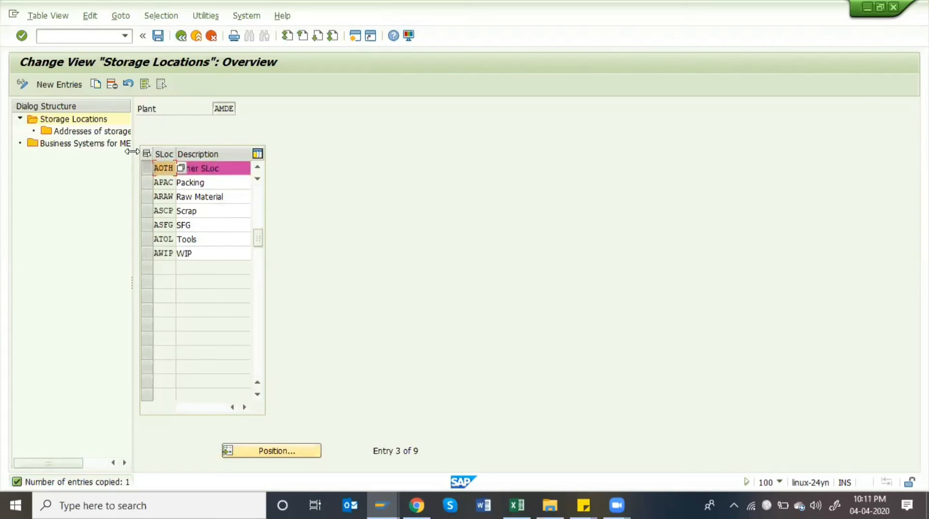
double_click(106, 135)
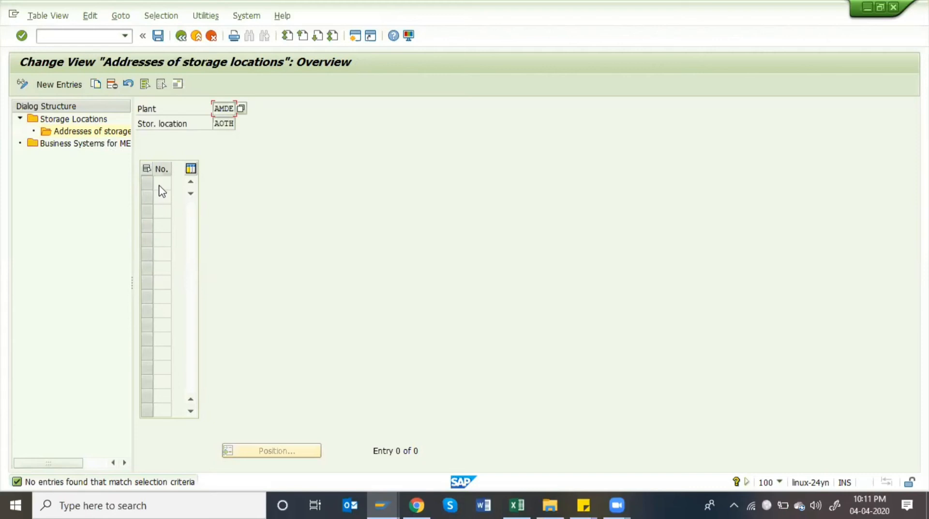
click(61, 85)
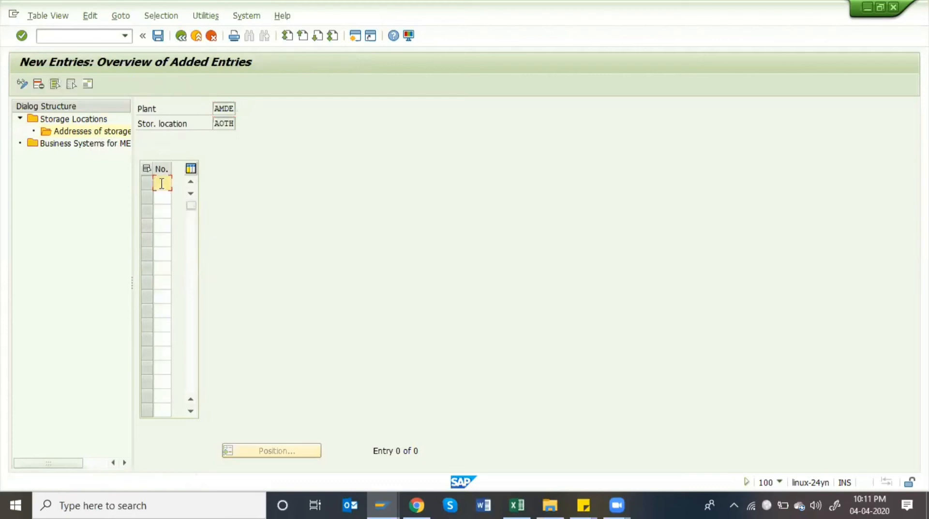
text(01)
click(87, 85)
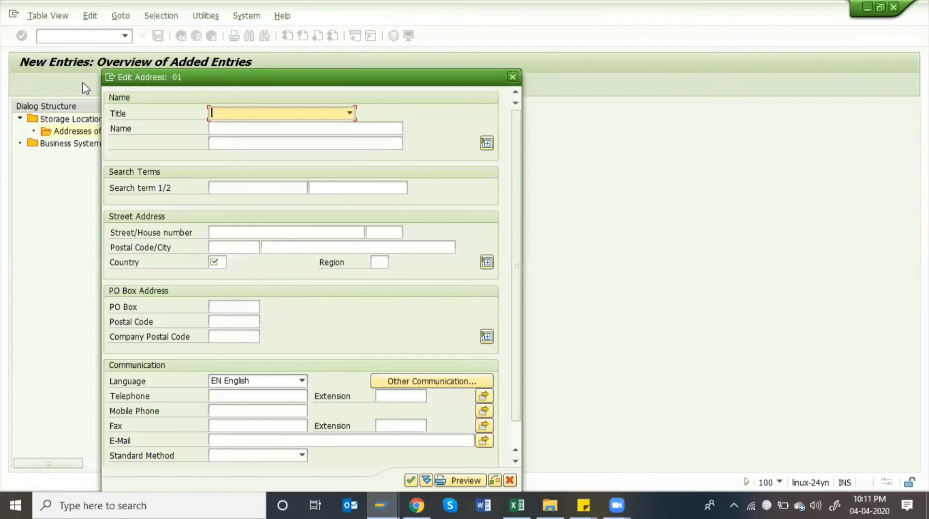
Step: Set the address title to Mr. and enter Amul India Delhi Storage Loaction as the name
click(239, 129)
click(325, 114)
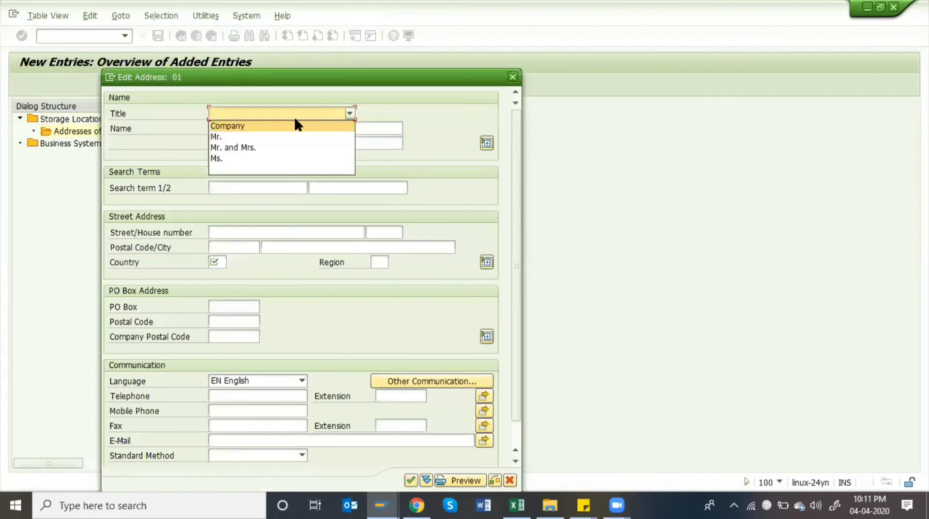
click(237, 137)
click(242, 129)
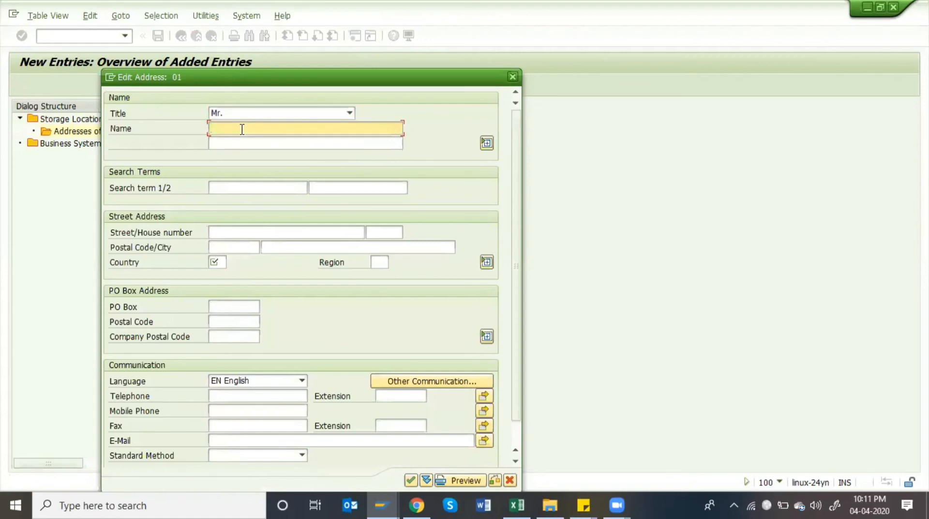
text(Amul India Delhi)
key(BackSpace)
key(BackSpace)
key(BackSpace)
key(BackSpace)
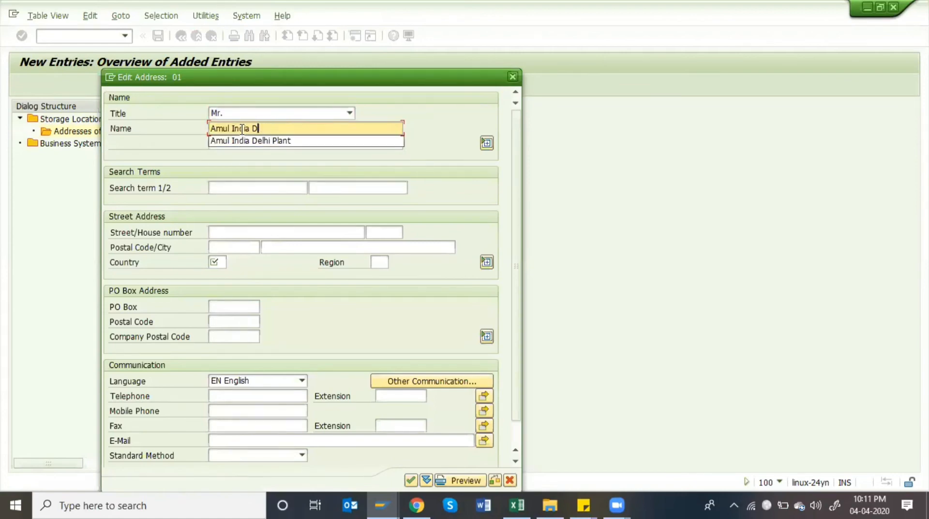
key(Down)
key(Return)
key(BackSpace)
key(BackSpace)
key(BackSpace)
key(BackSpace)
key(BackSpace)
text(S)
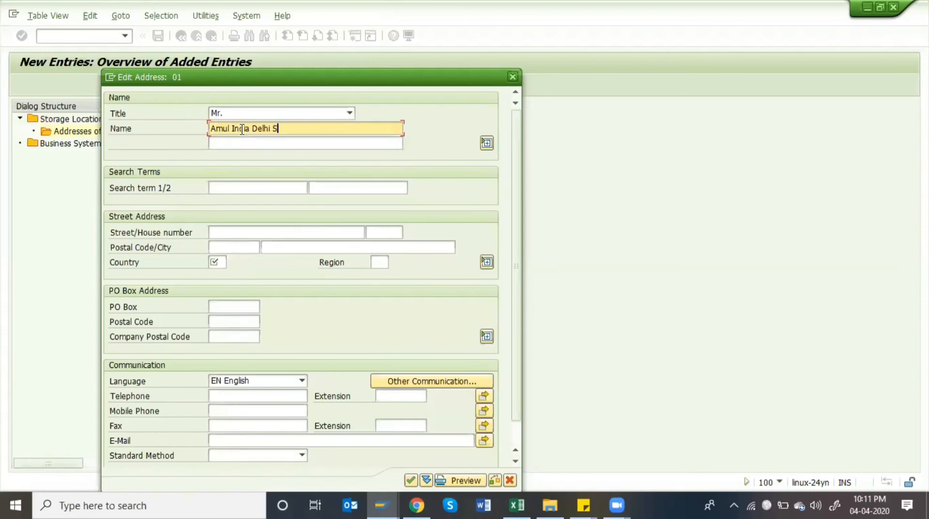
text(torg)
text(age Loa)
text(d)
Step: Set the address's country to IN and its region to 30
click(216, 261)
text(in)
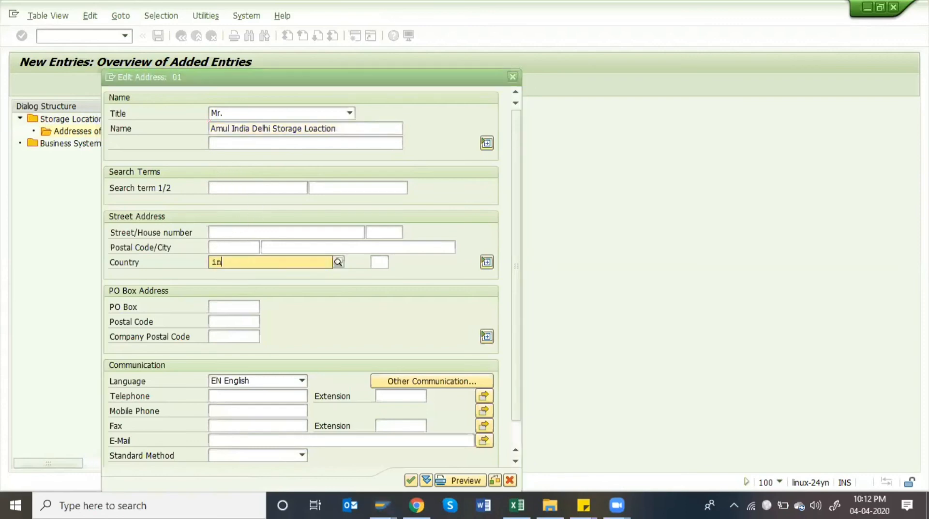
click(235, 292)
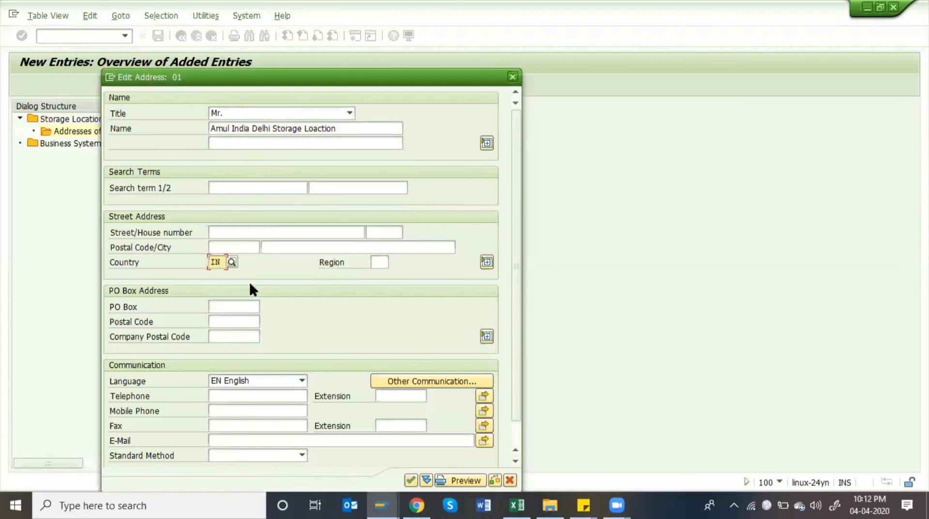
click(378, 262)
key(Down)
key(Down)
key(Down)
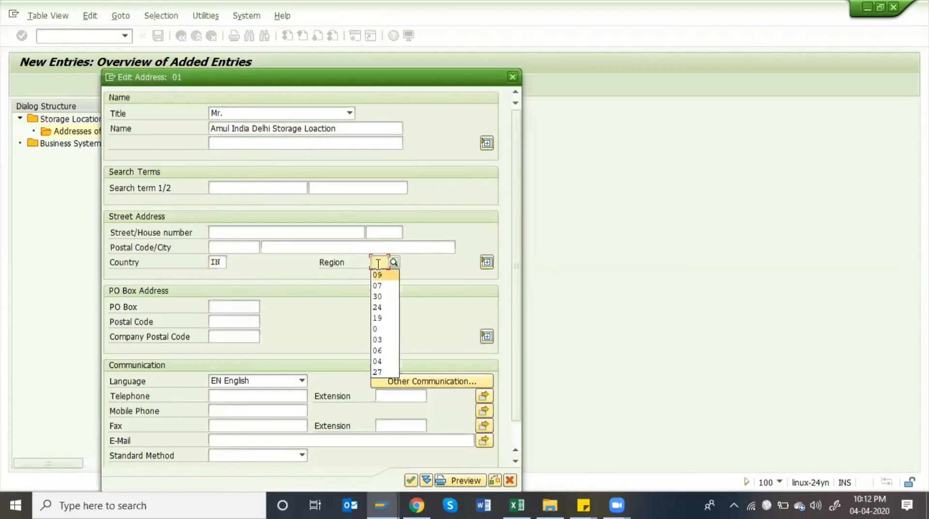
key(Return)
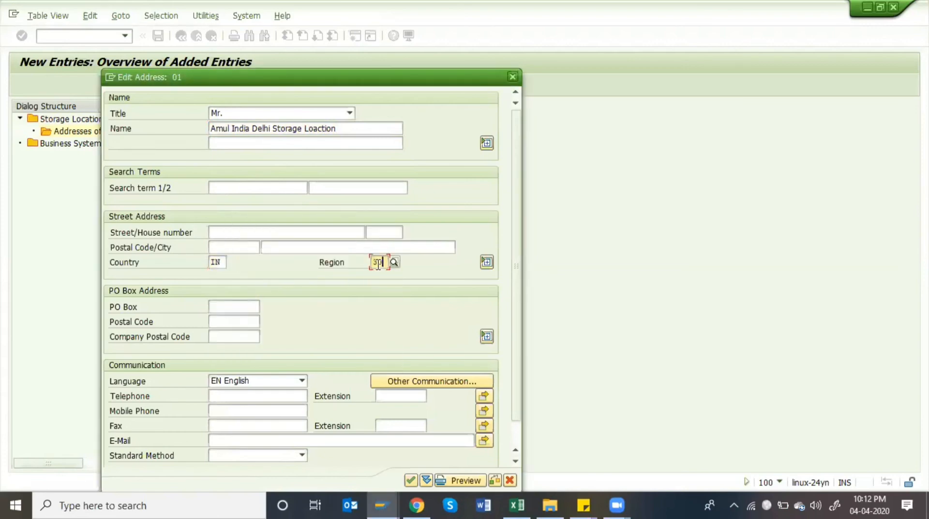
Step: Enter the street name and house number in the street address of address 01
click(246, 233)
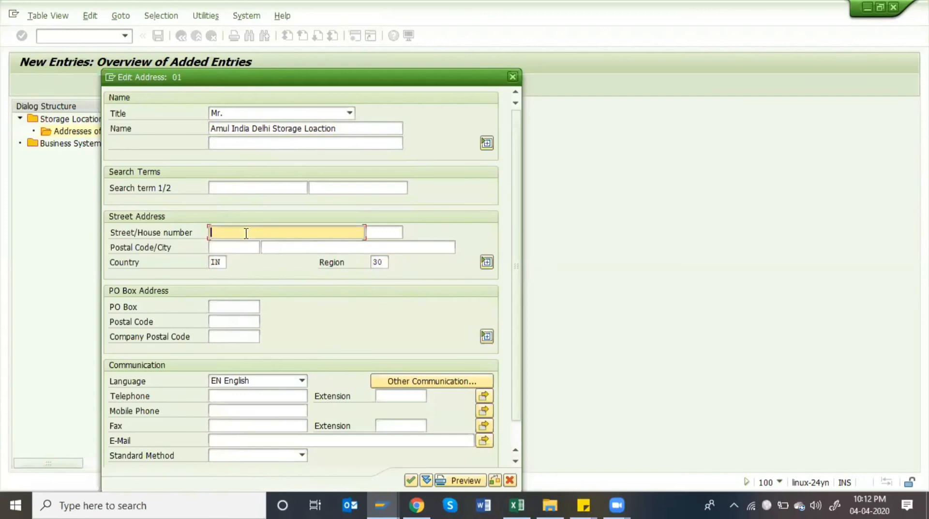
text(Rm=)
key(BackSpace)
text(am N)
key(BackSpace)
text(House)
click(372, 234)
click(284, 236)
click(389, 234)
text(1)
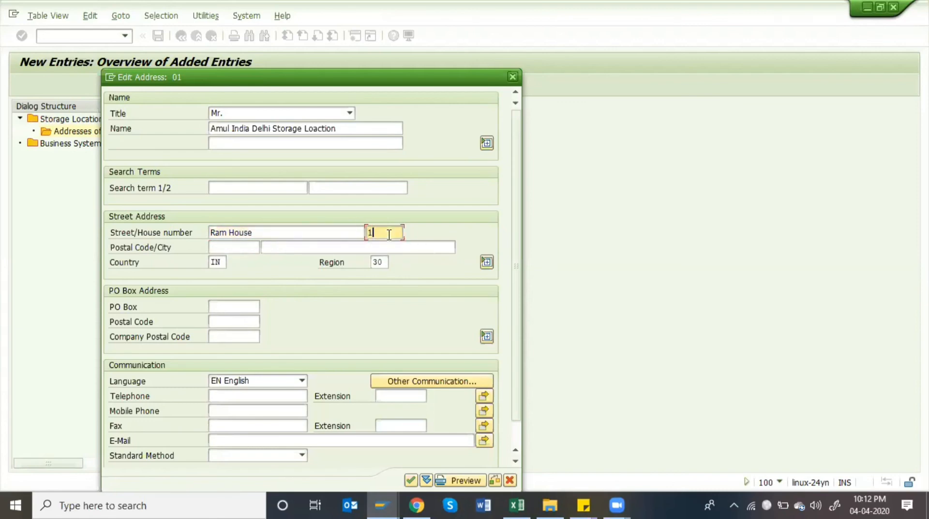
text(234)
Step: Set the city to Delhi, choose a previously used postal code for the address, and confirm the address details
click(290, 246)
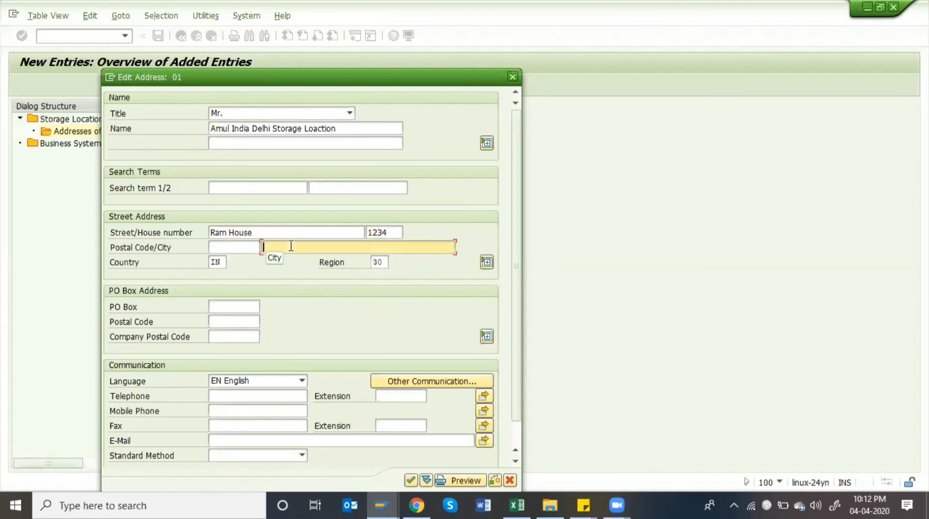
text(De)
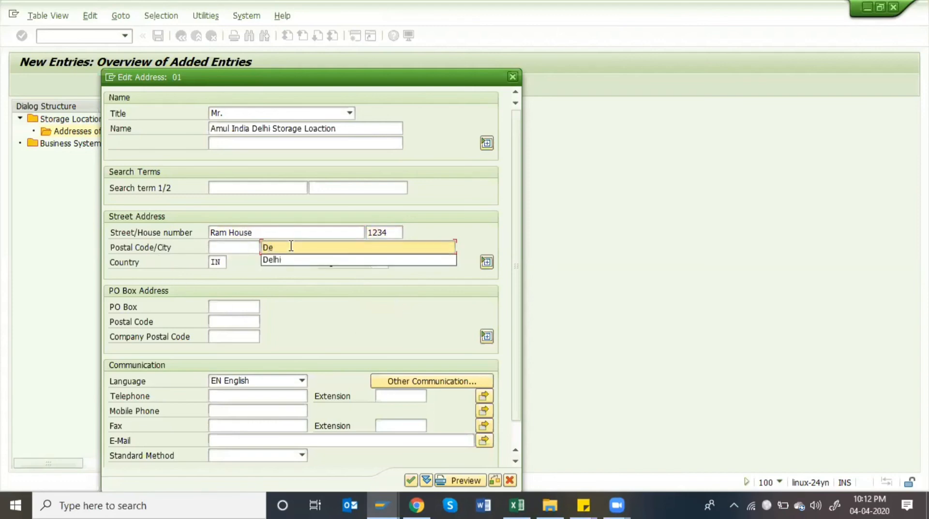
text(lhi)
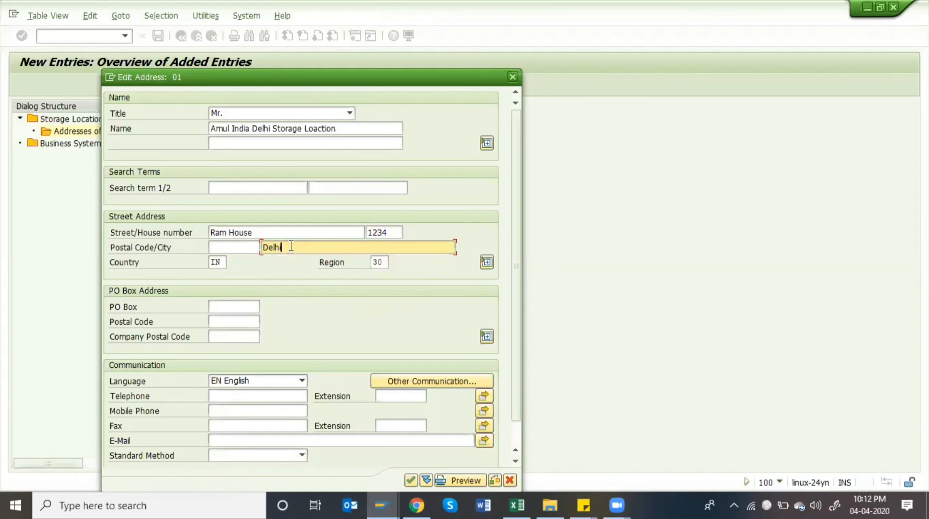
click(226, 246)
key(Down)
key(Down)
key(Down)
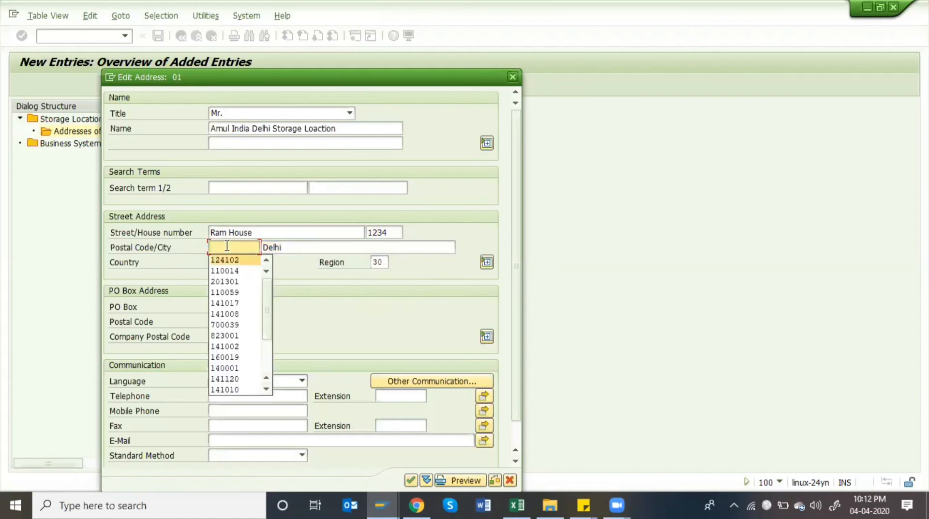
key(Return)
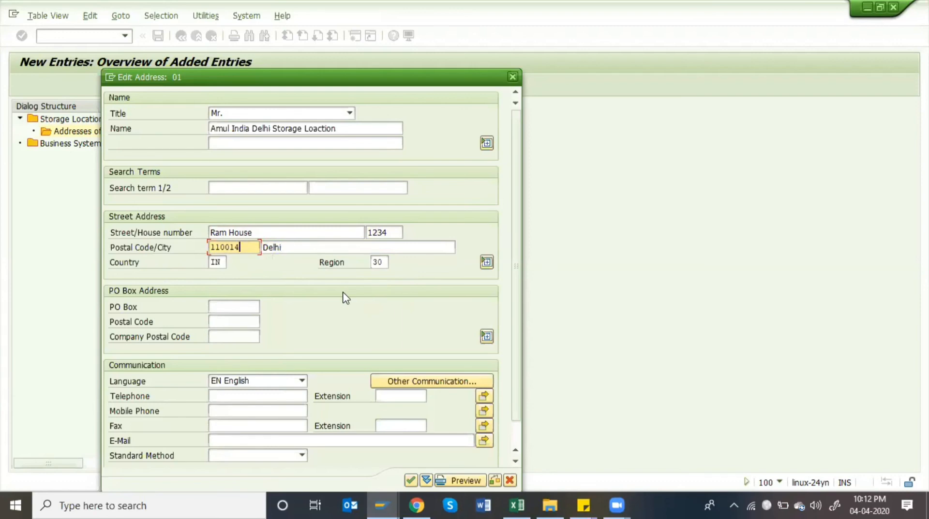
key(Return)
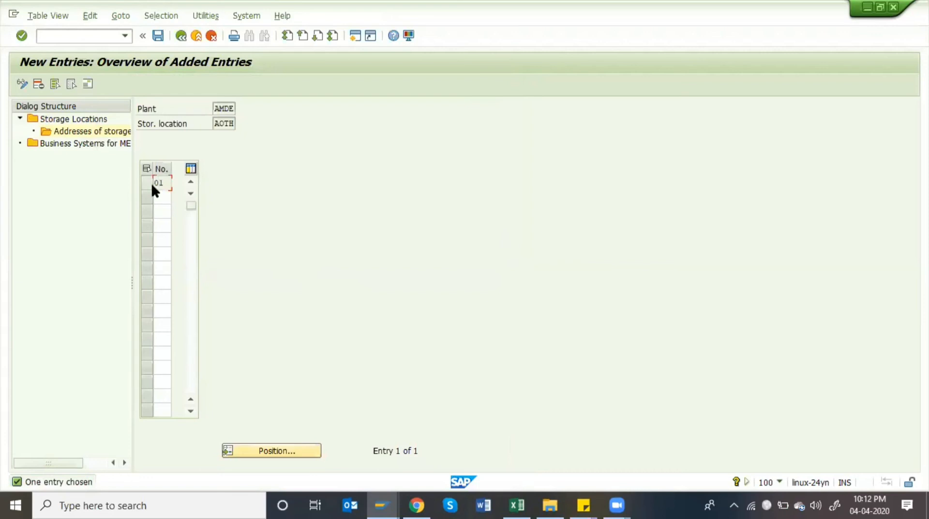
Step: Reopen address 01, check its formatted print preview, and leave the address details without changes
click(157, 182)
click(88, 85)
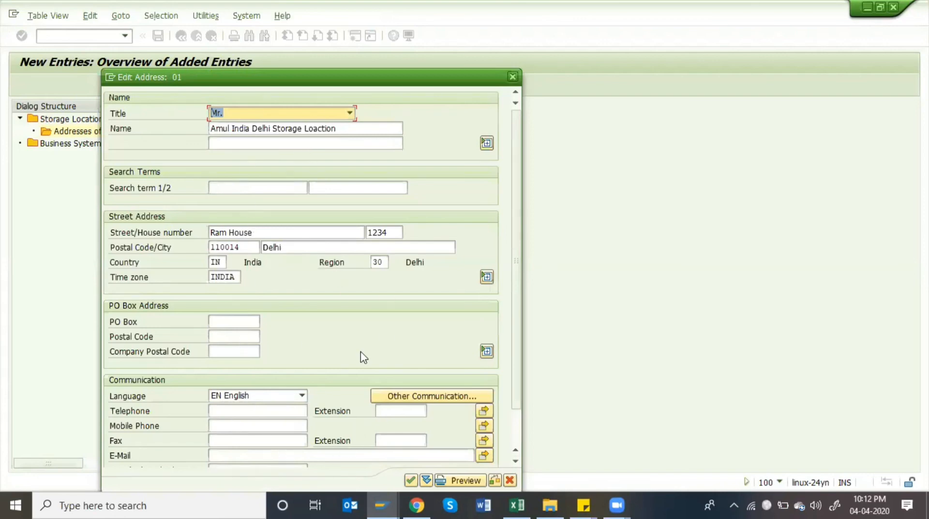
scroll(363, 356, down, 1)
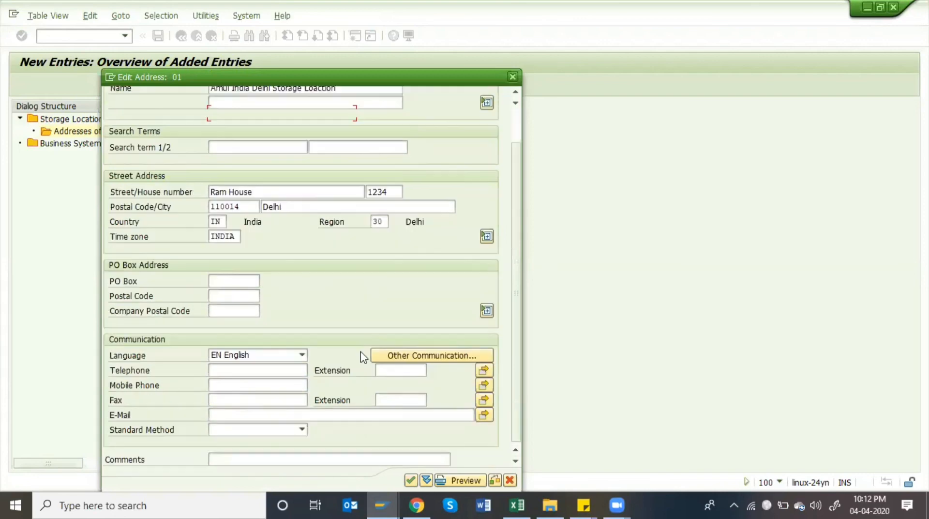
click(462, 480)
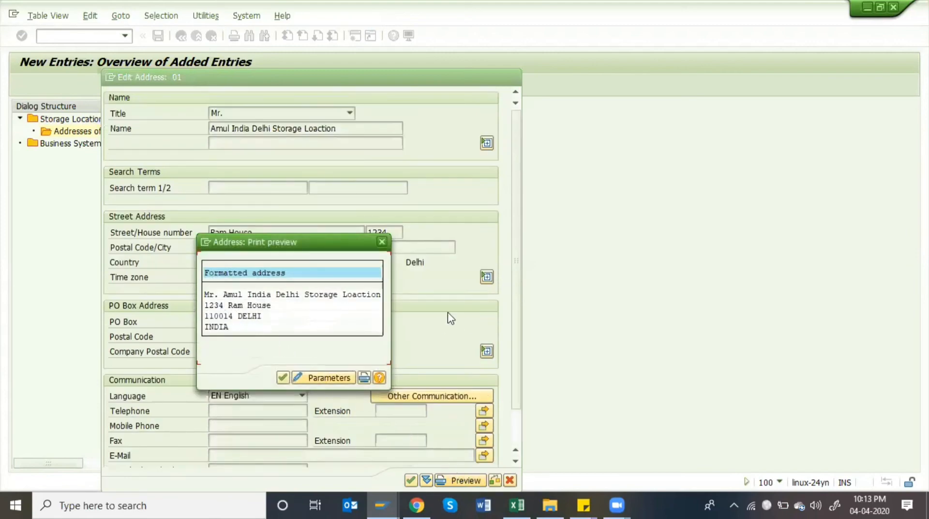
click(381, 242)
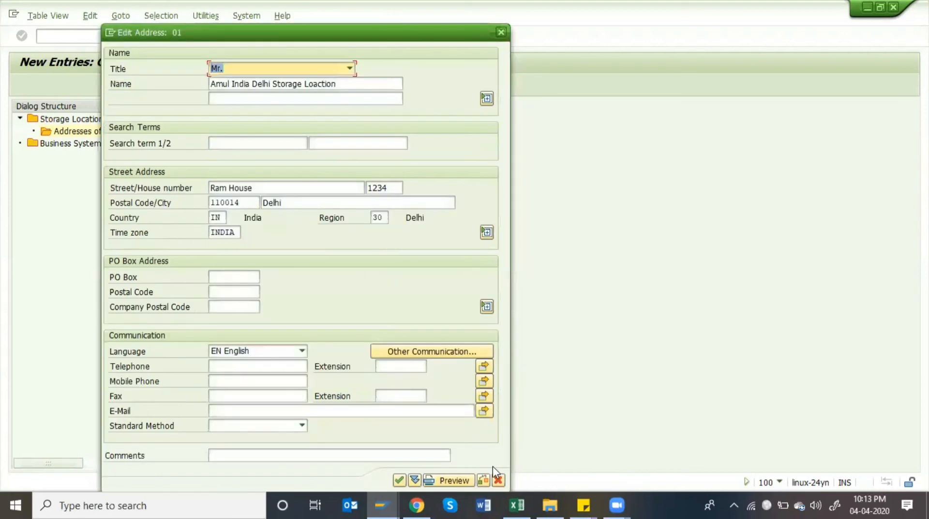
click(497, 479)
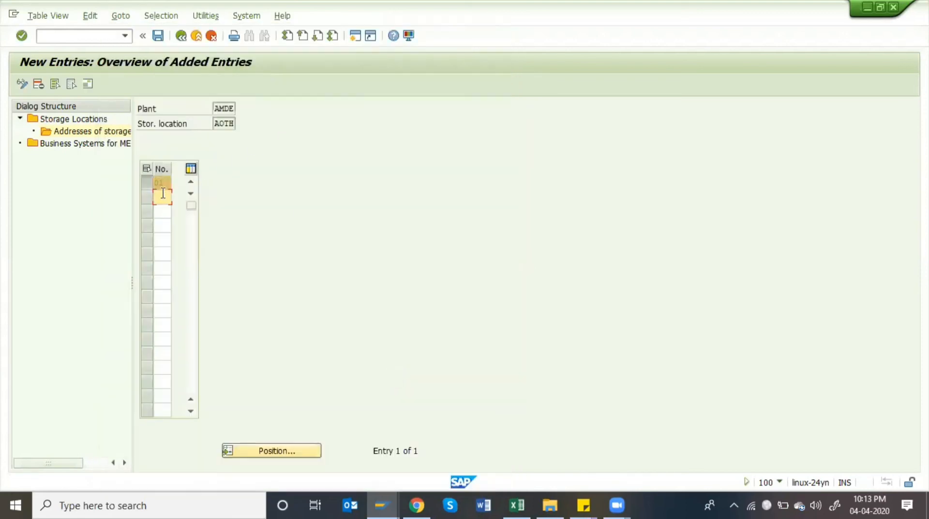
Step: Try to add a second address numbered 02 for storage location AOTH, leaving its details unfilled
click(166, 221)
click(163, 197)
text(02)
click(91, 87)
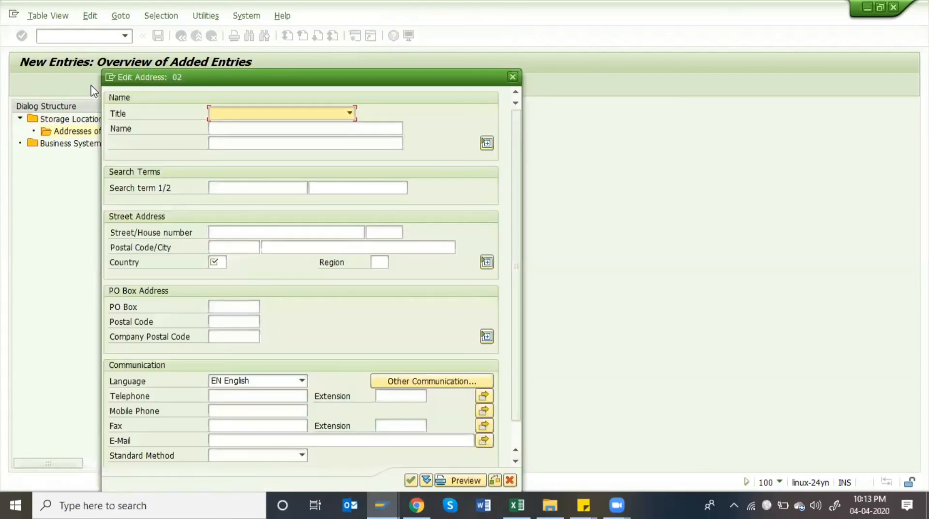
key(Escape)
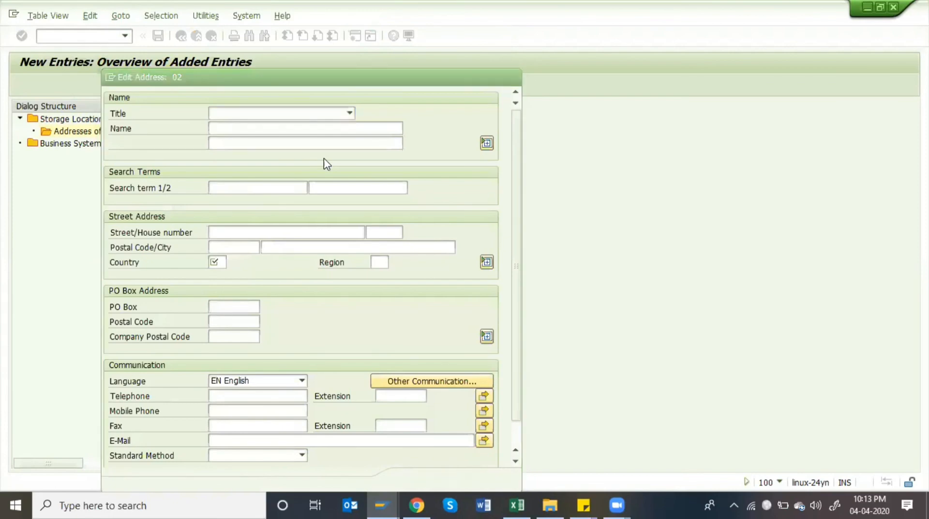
click(219, 280)
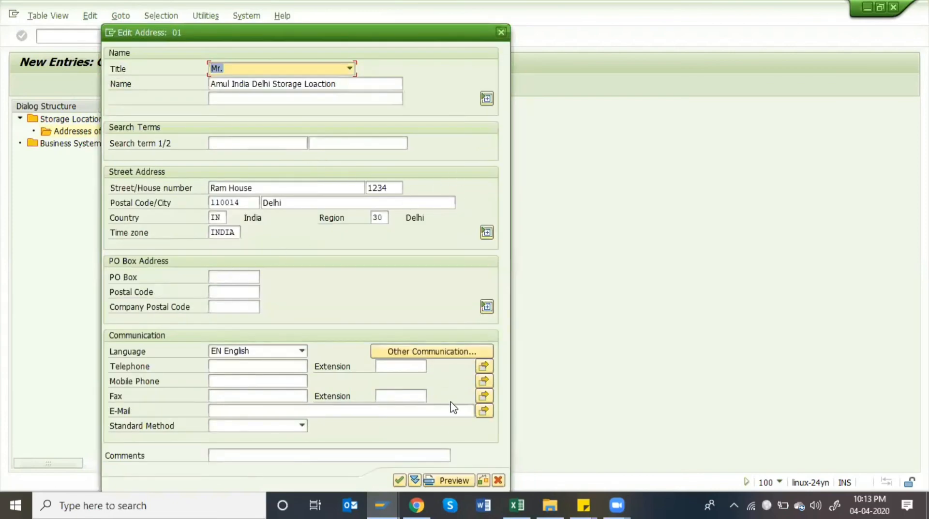
click(399, 480)
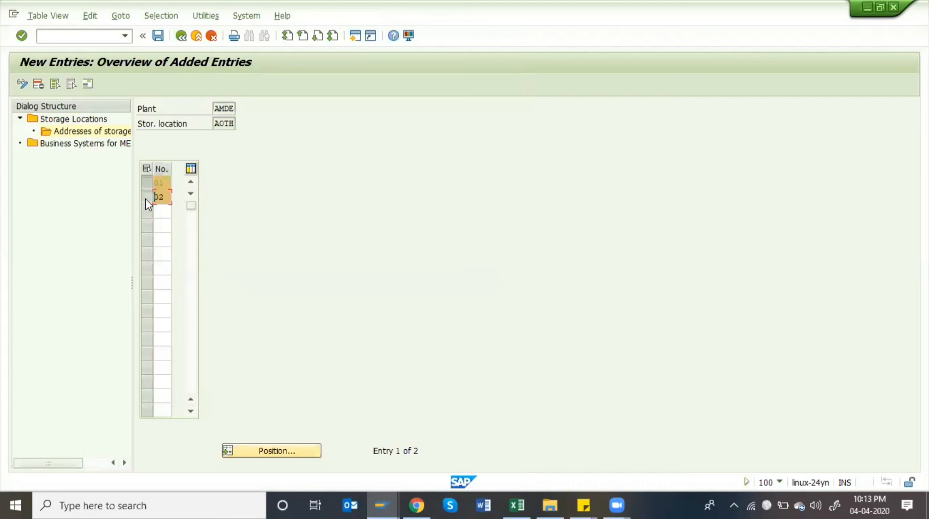
Step: Delete address entry 02 and save the addresses of storage location AOTH
click(145, 181)
click(38, 84)
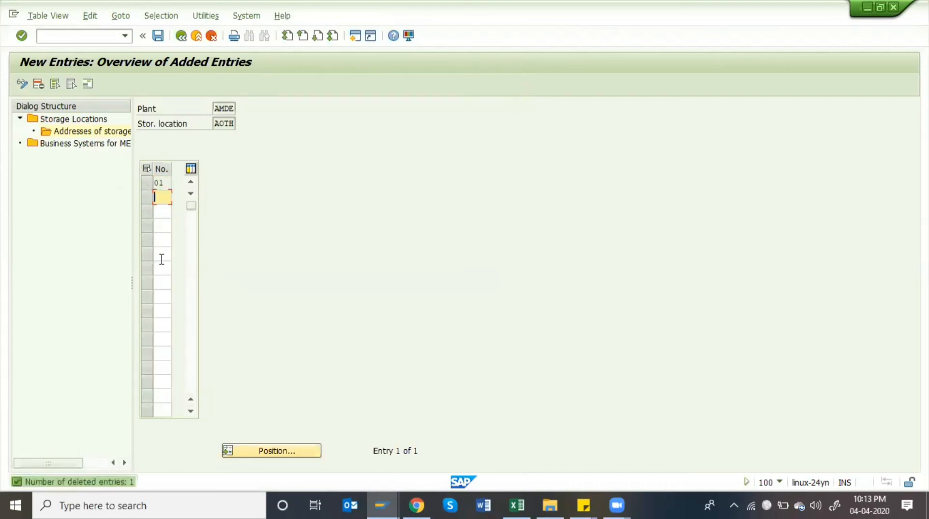
click(159, 39)
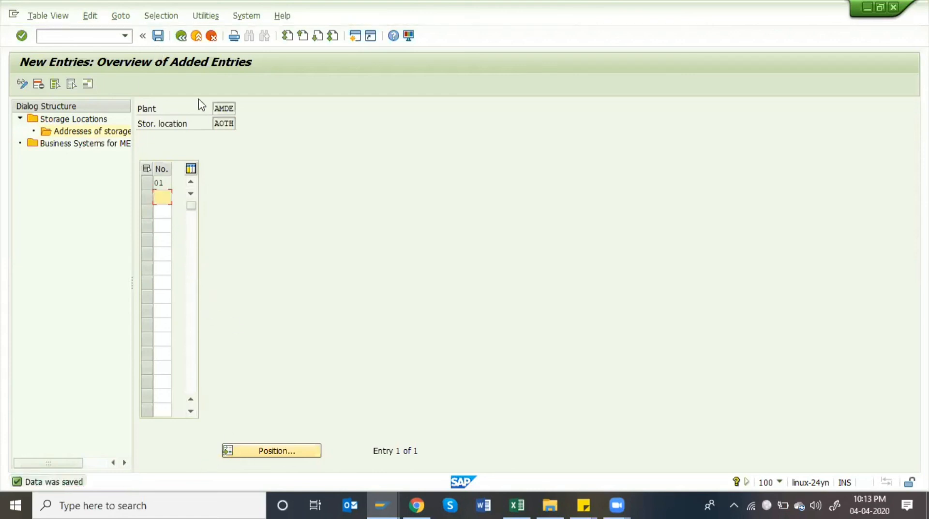
Step: Open the Business Systems for MES of plant AMDE and narrow the Business System column to show the Type values
double_click(113, 145)
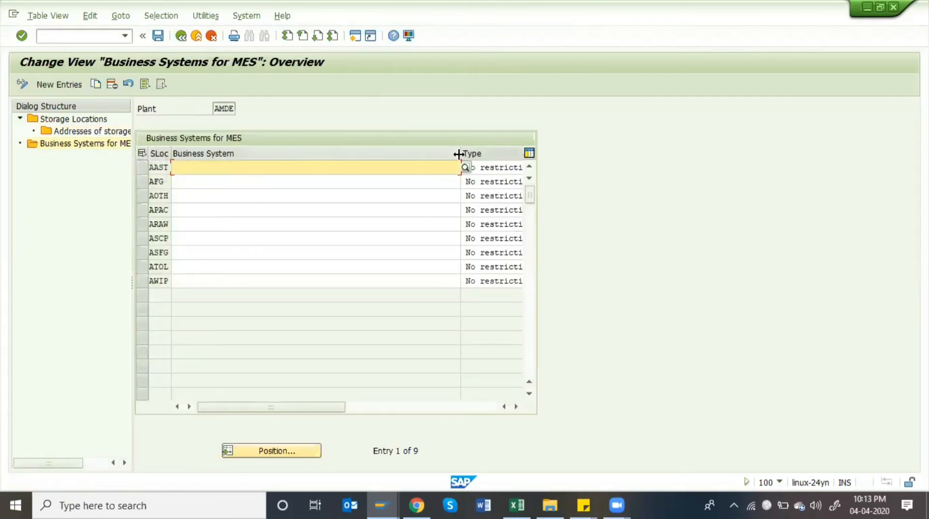
drag(458, 152, 289, 162)
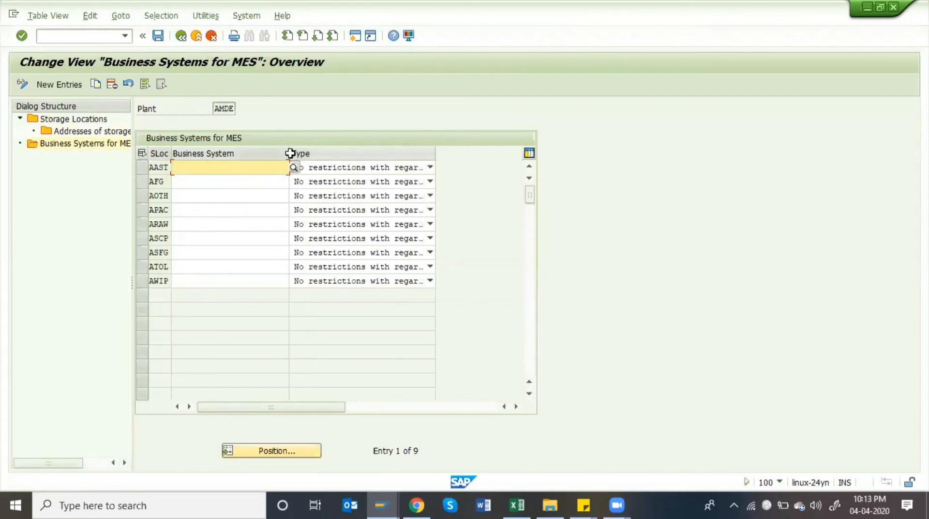
drag(289, 153, 328, 152)
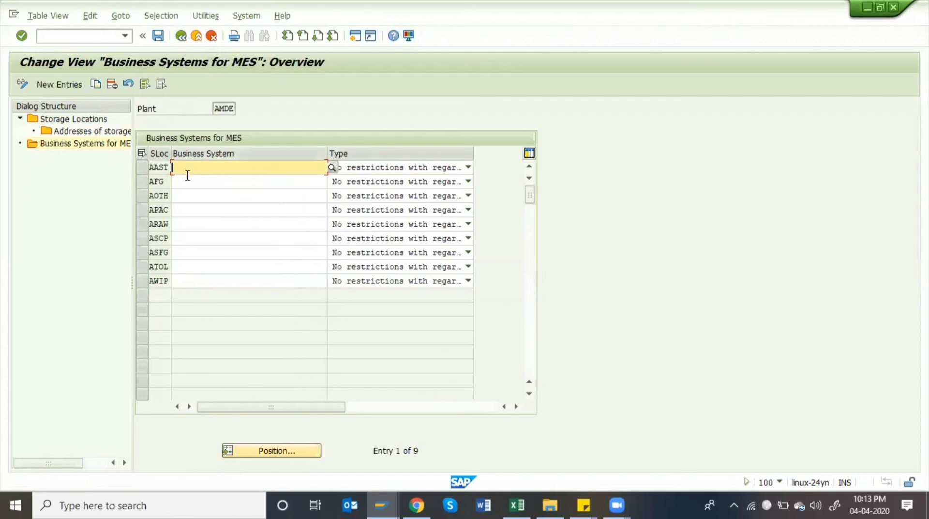
Step: Review the goods movement Type options for storage location AAST without changing the selection
click(458, 167)
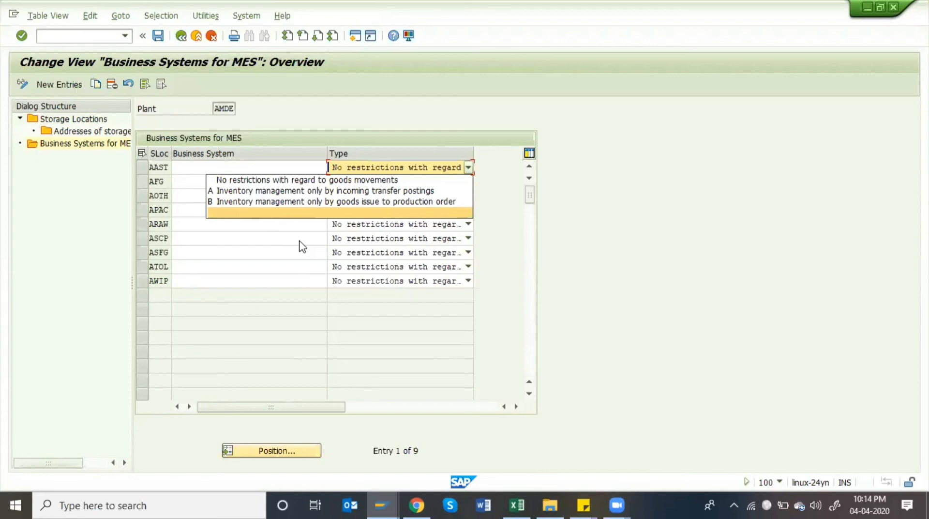
key(Up)
key(Up)
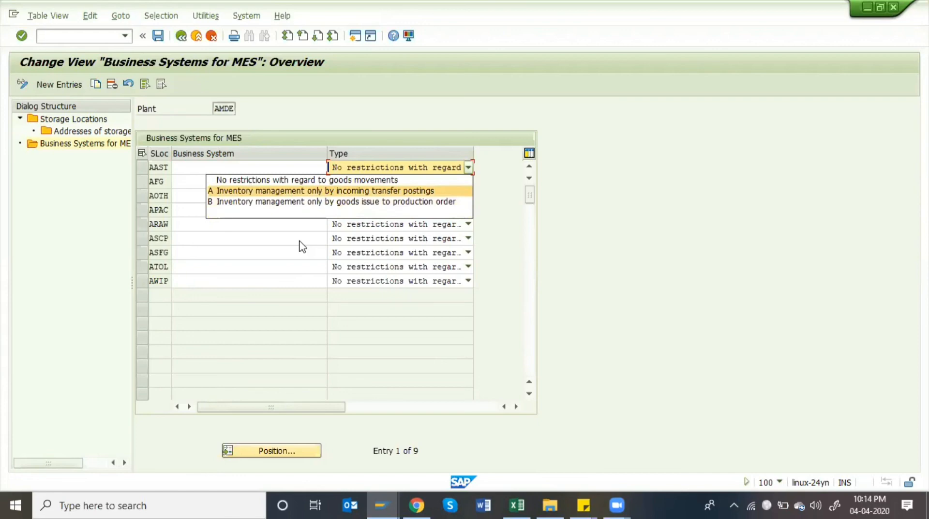
key(Down)
key(Up)
key(Down)
key(Escape)
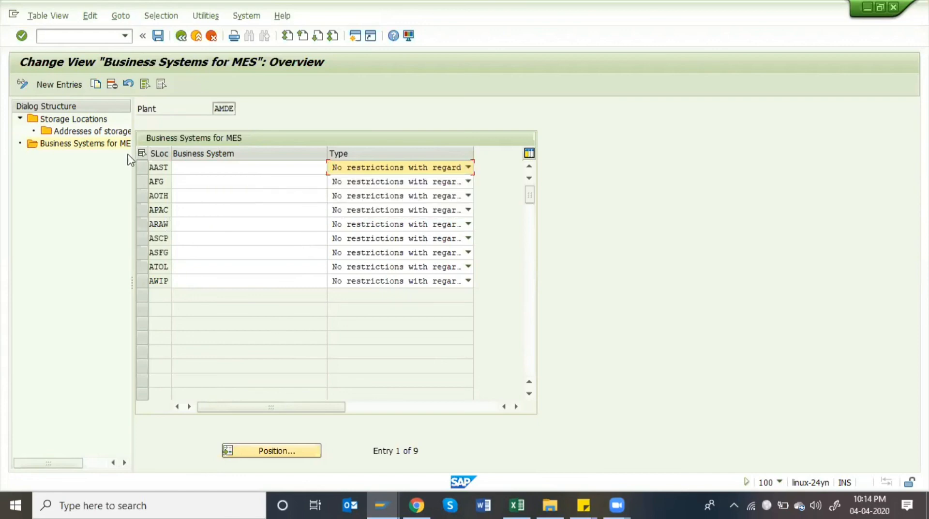
Step: Return to the customizing guide and reopen the storage location list for plant AMDE
click(181, 35)
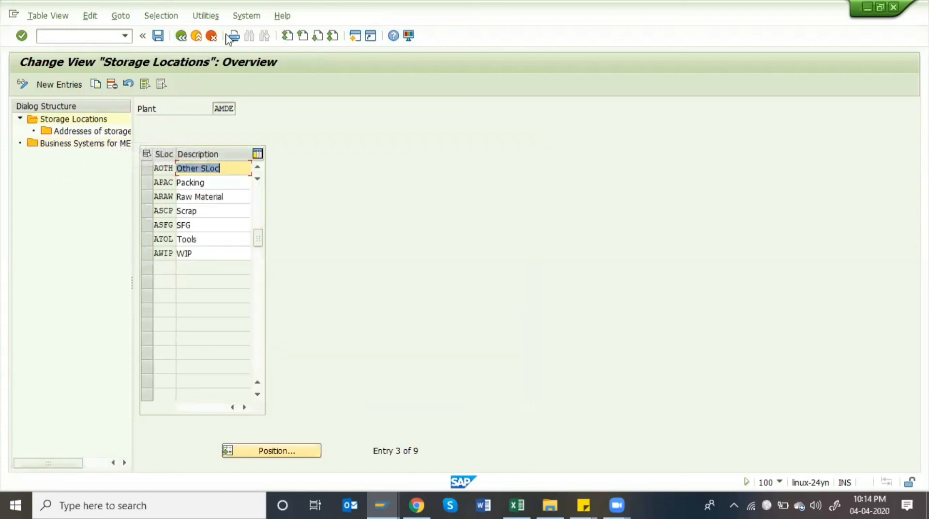
click(182, 36)
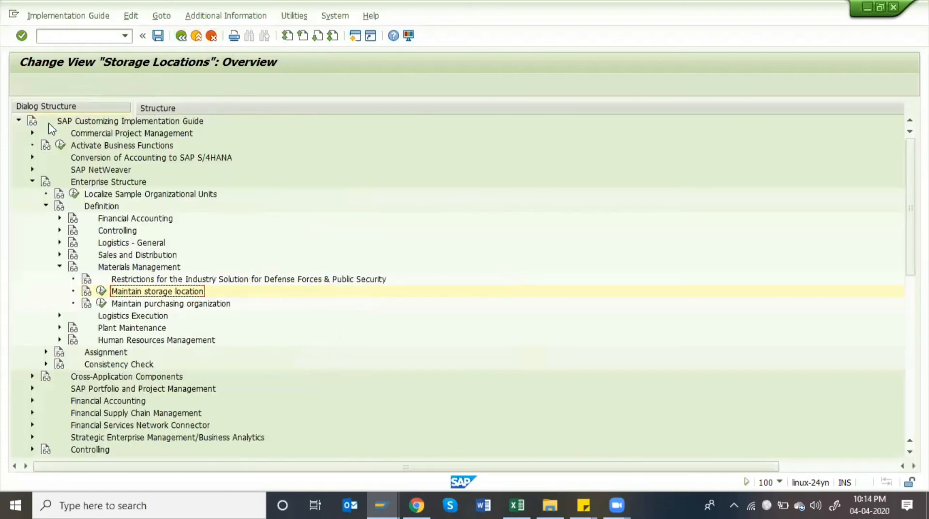
click(101, 291)
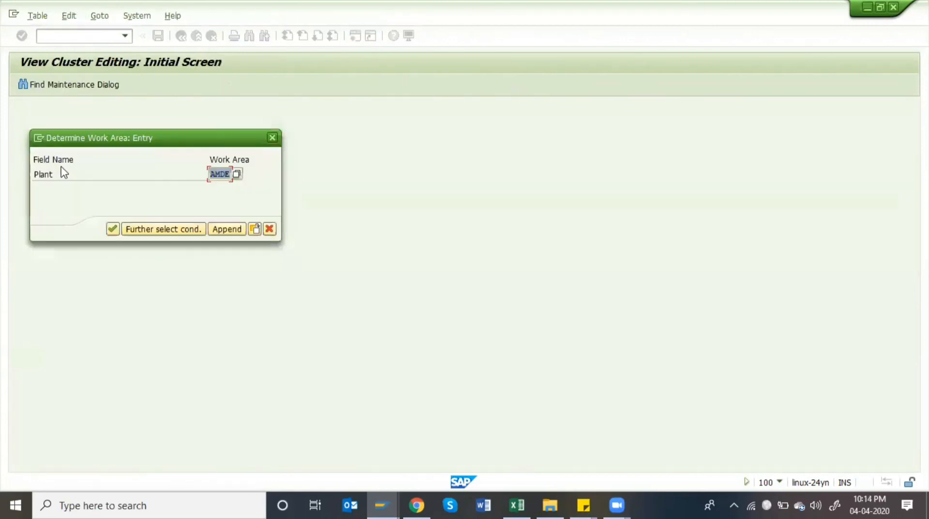
key(Return)
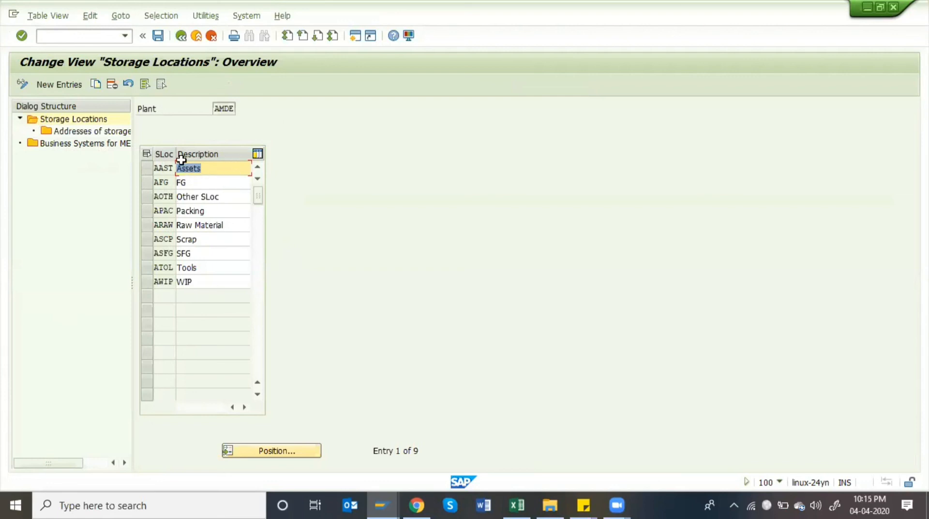
Step: Leave the storage locations, open Maintain purchasing organization, and browse the list to the Amul India entries
click(181, 37)
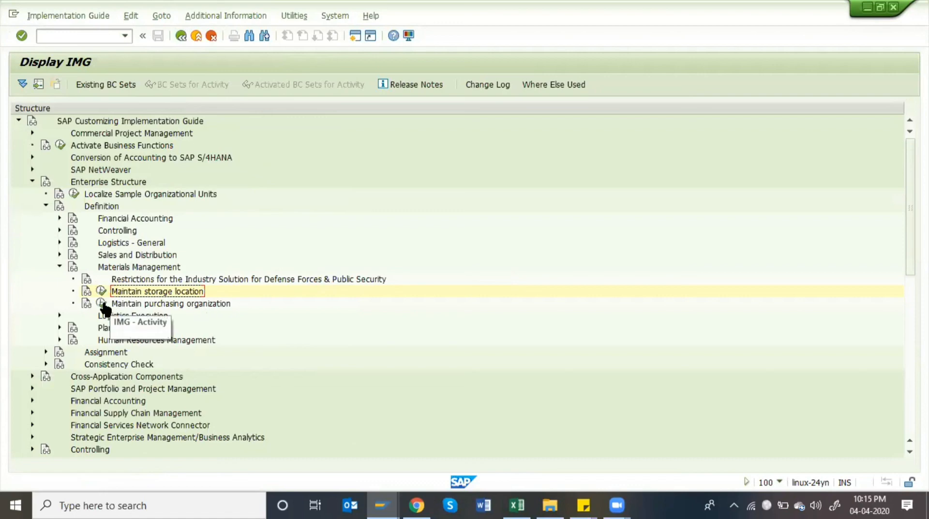
click(103, 305)
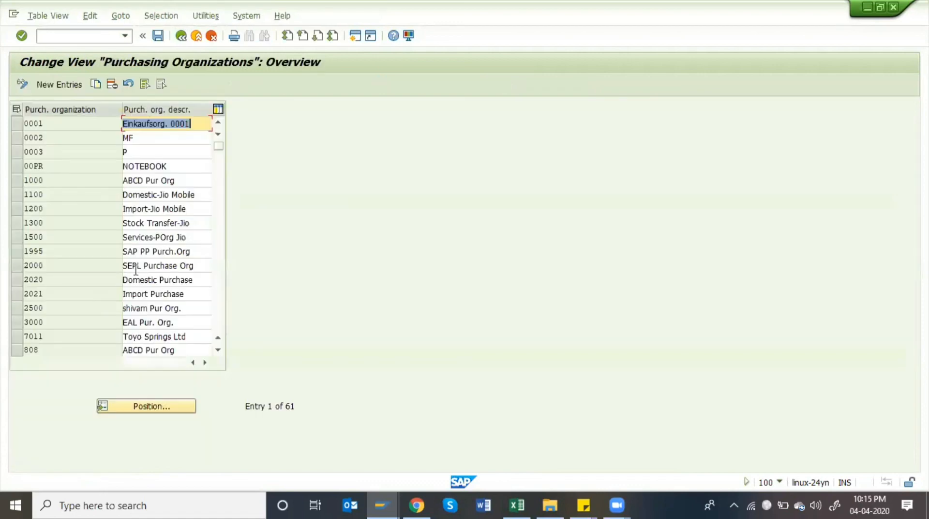
scroll(196, 246, down, 4)
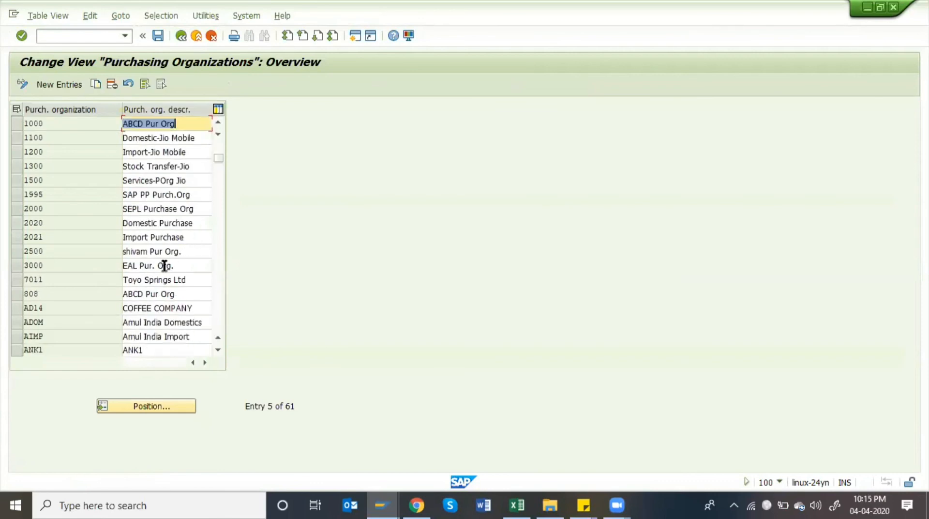
scroll(160, 292, down, 2)
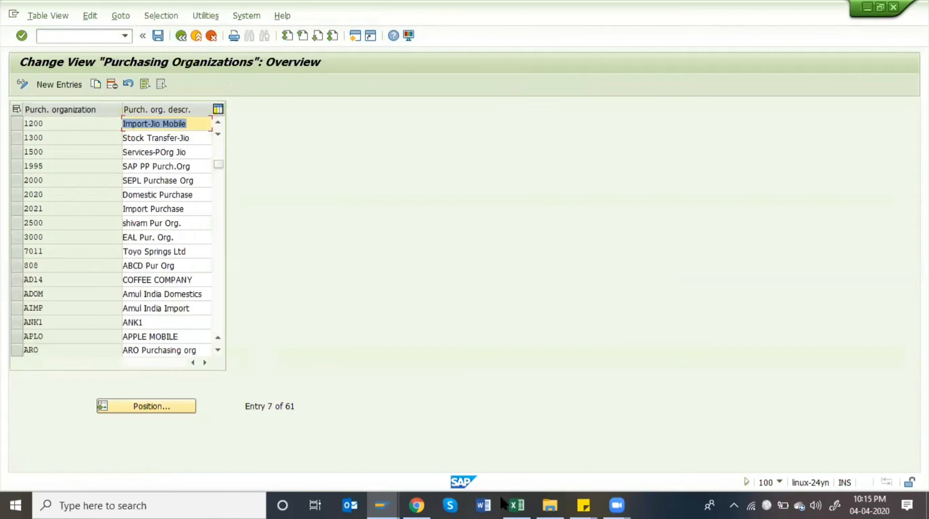
Step: Switch to the SAP MM.xlsx workbook in Excel and examine the Storage Location and Purchase Organization sections of the Amul sheet
click(537, 504)
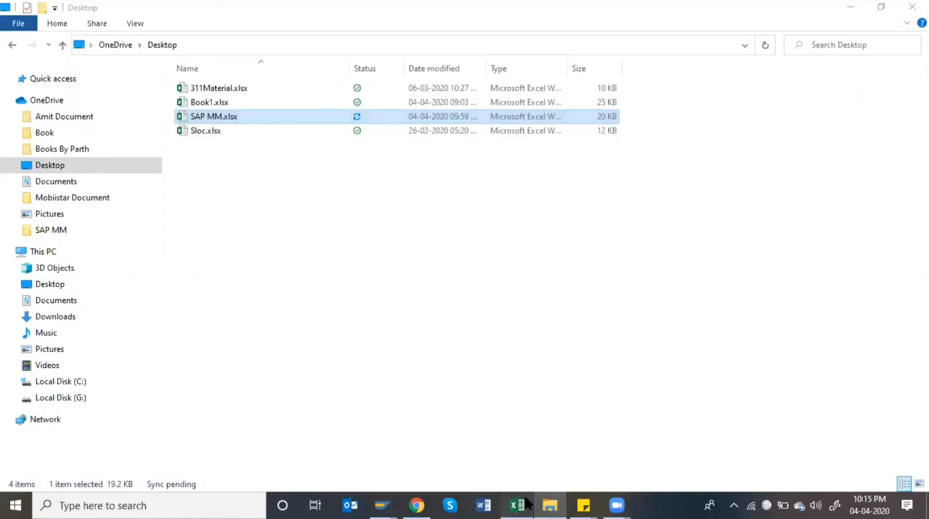
click(526, 500)
scroll(266, 386, down, 1)
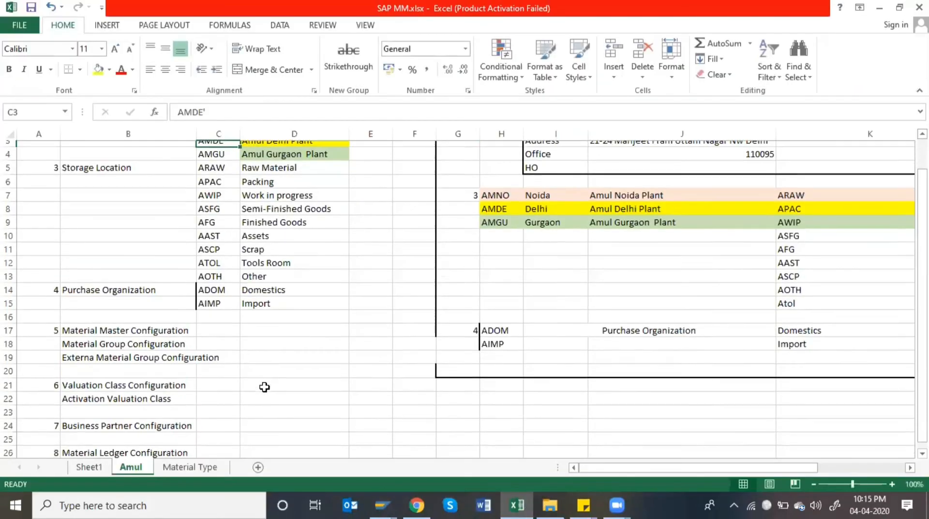
click(105, 284)
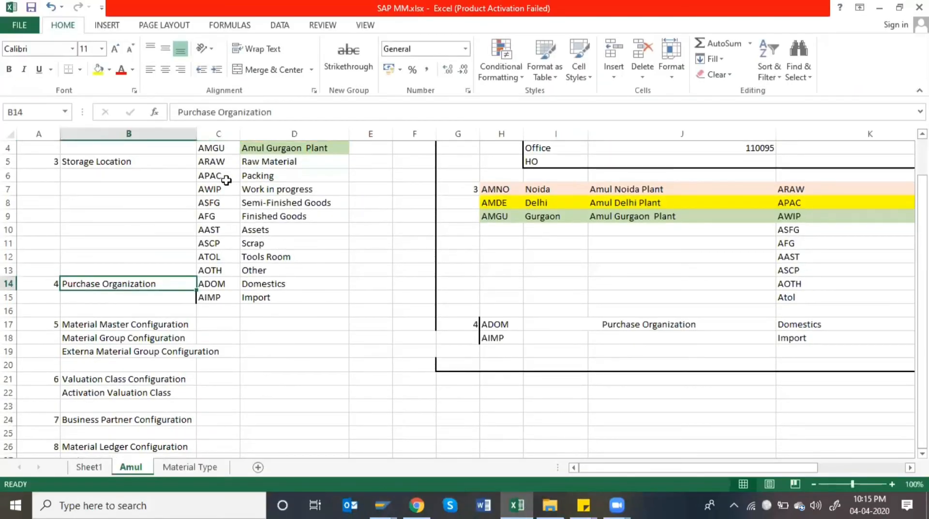
drag(204, 165, 316, 276)
Step: Examine the codes and descriptions of the Domestics and Import purchase organizations in cells C14 to D15
click(220, 285)
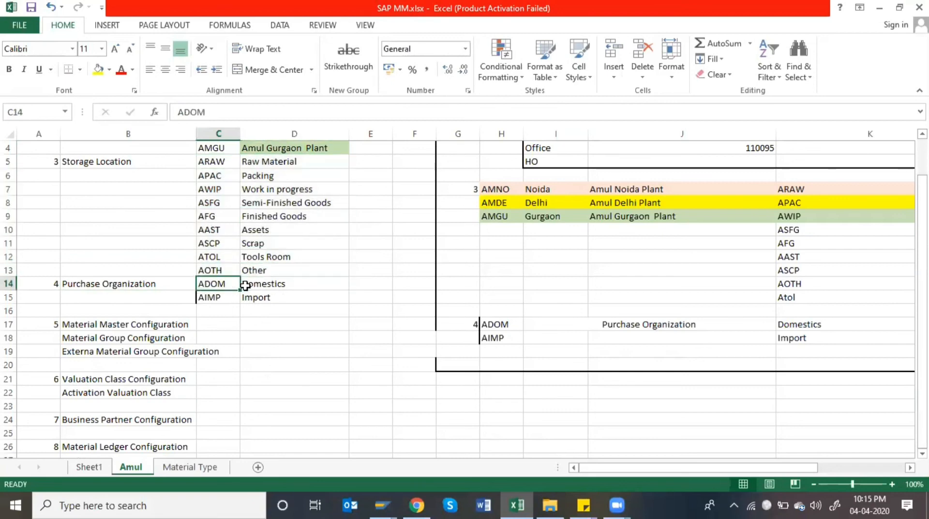
click(294, 285)
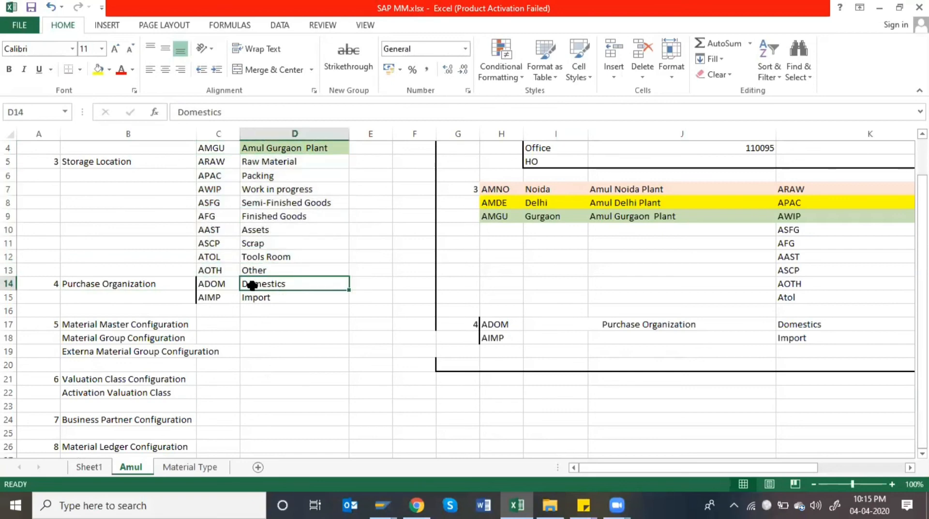
click(285, 296)
drag(107, 285, 258, 302)
click(257, 298)
click(232, 285)
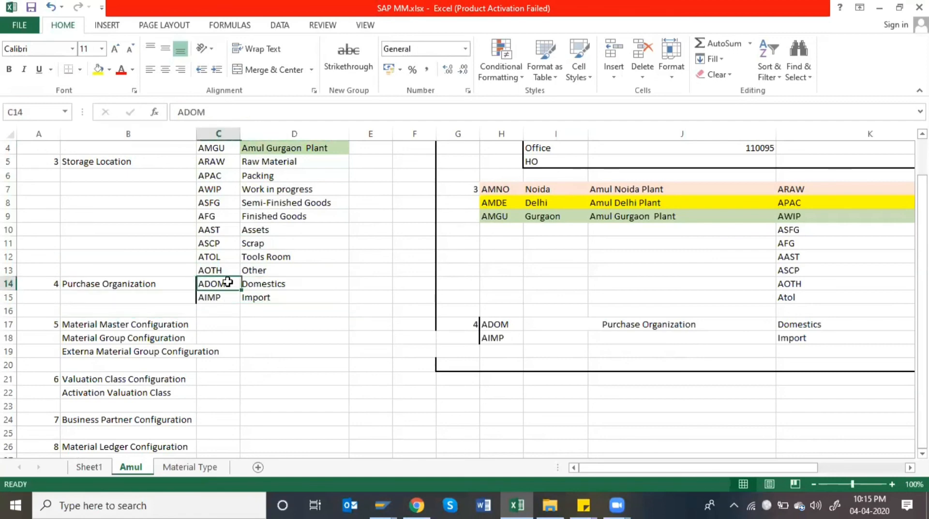
click(264, 296)
drag(227, 284, 279, 295)
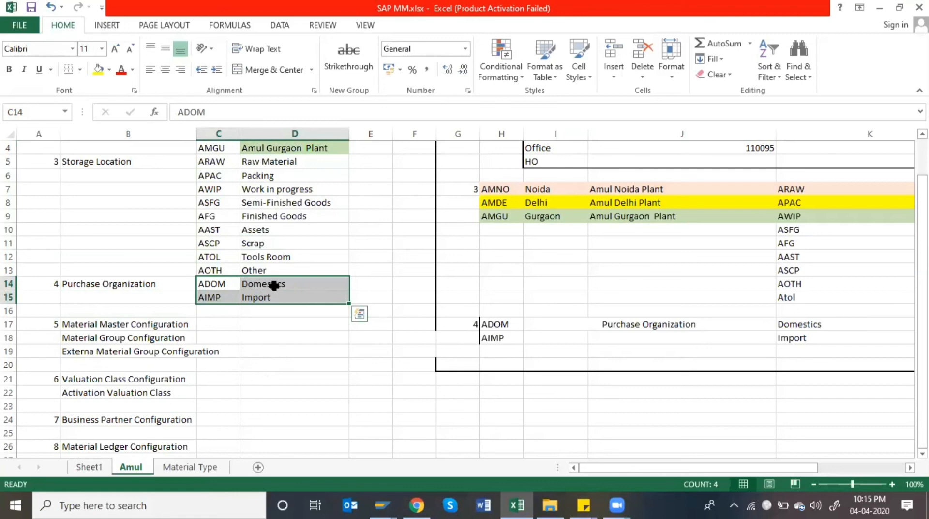
Step: Switch back to SAP, reopen Maintain purchasing organization, and position the list at ADOM
key(alt+Tab)
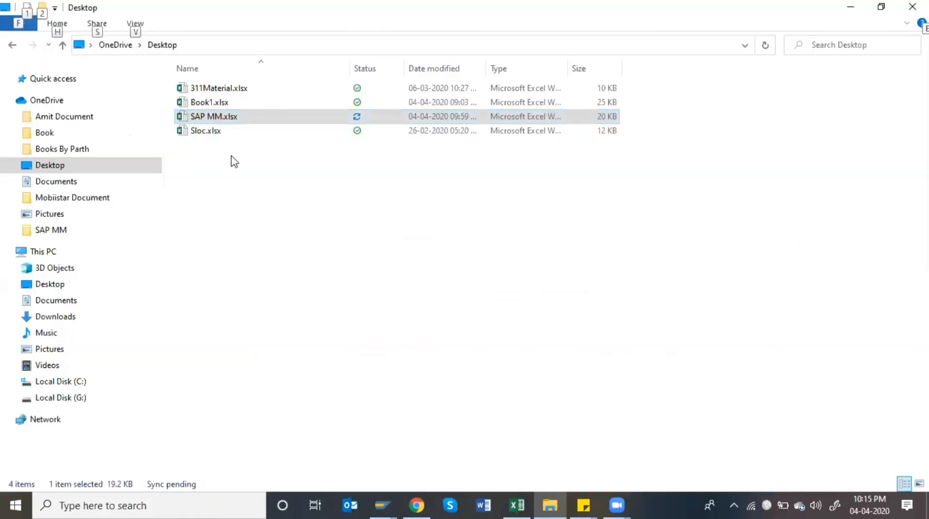
key(alt+Tab)
key(alt+Tab)
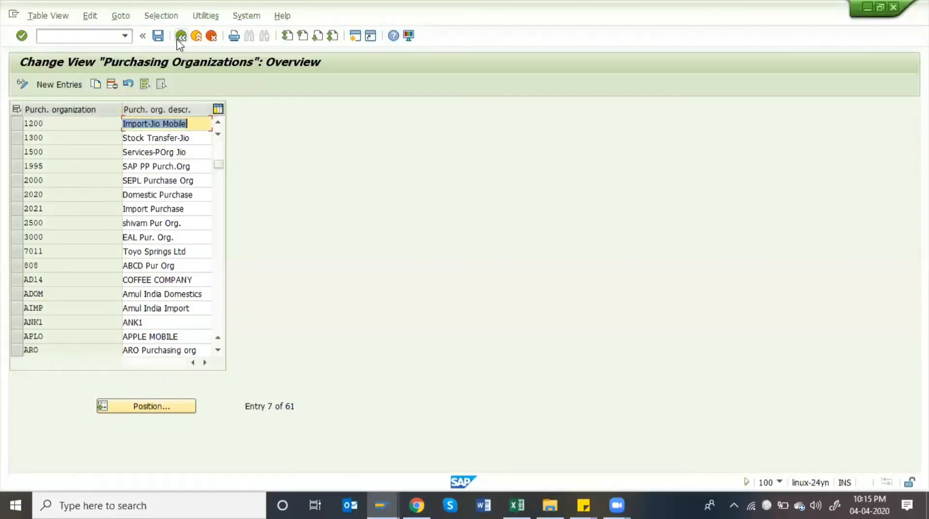
click(179, 39)
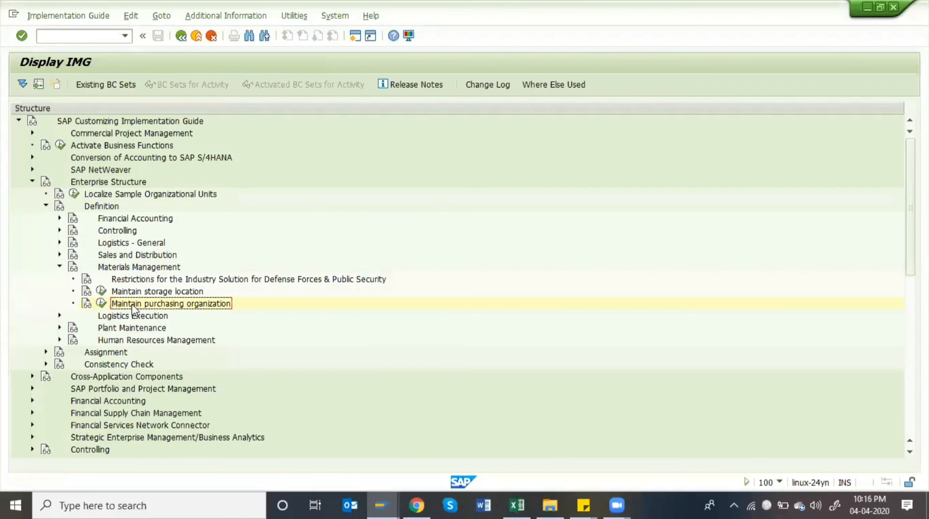
click(101, 303)
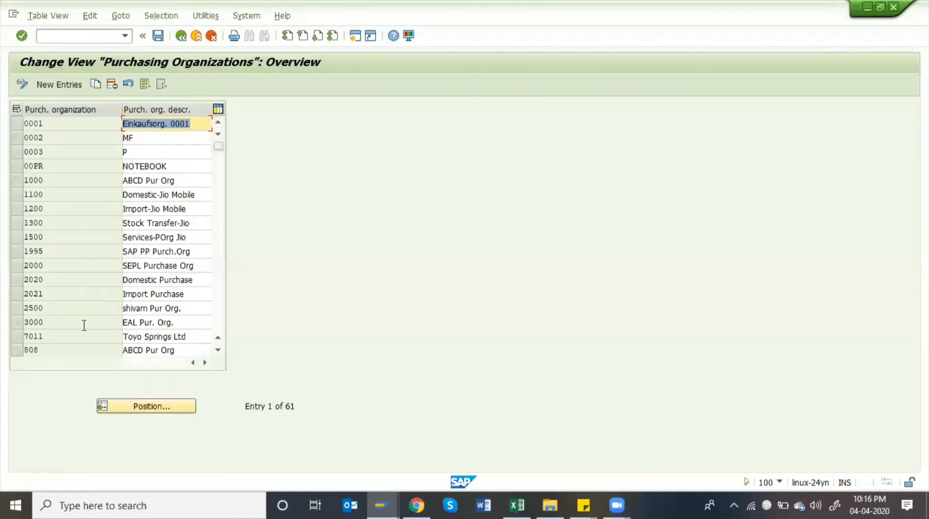
click(145, 408)
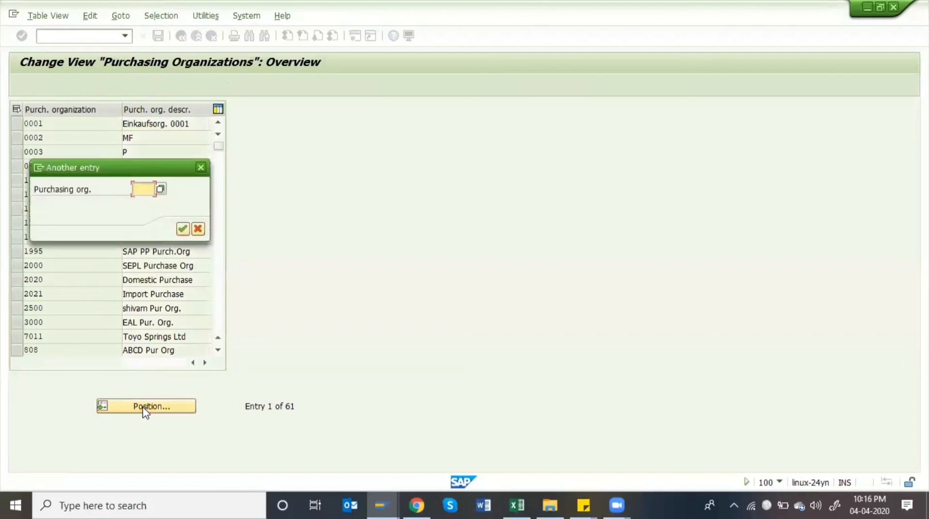
text(adom)
key(Return)
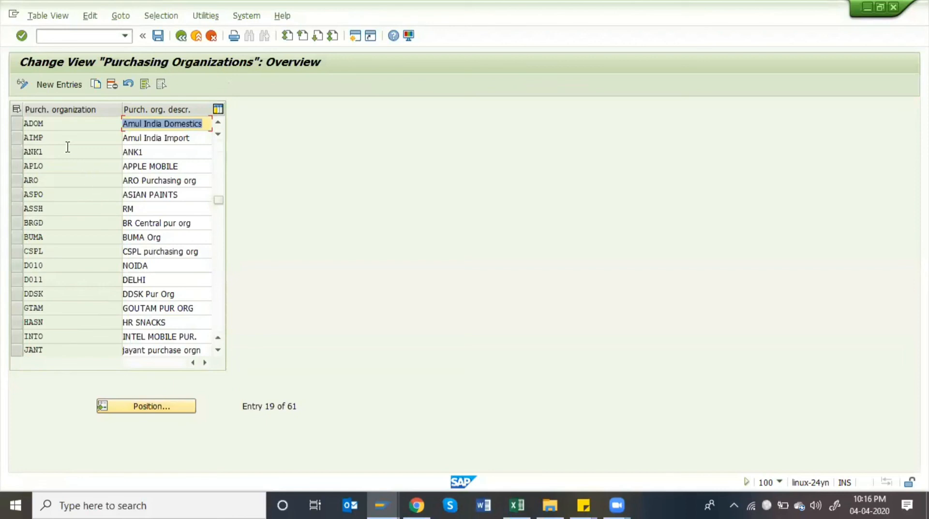
Step: Try to open the details of purchasing organization ADOM, then select and deselect its row
double_click(48, 123)
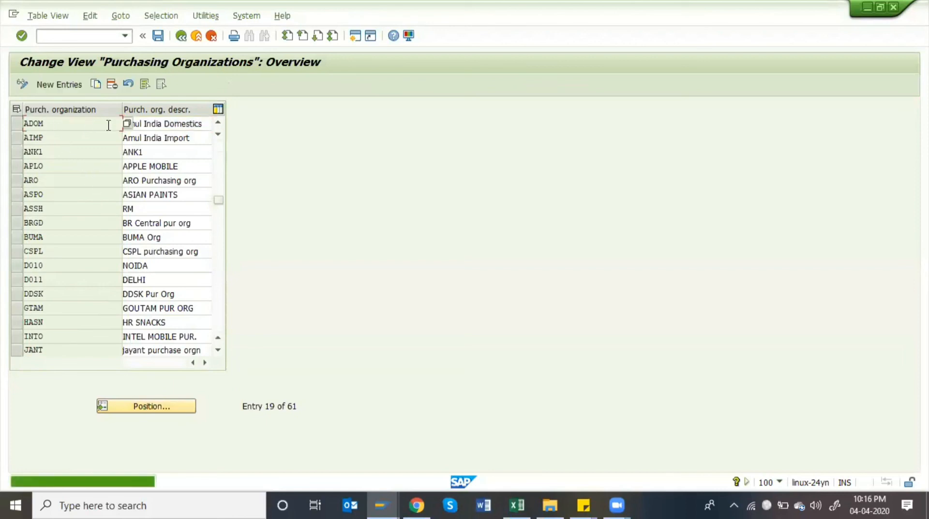
double_click(169, 125)
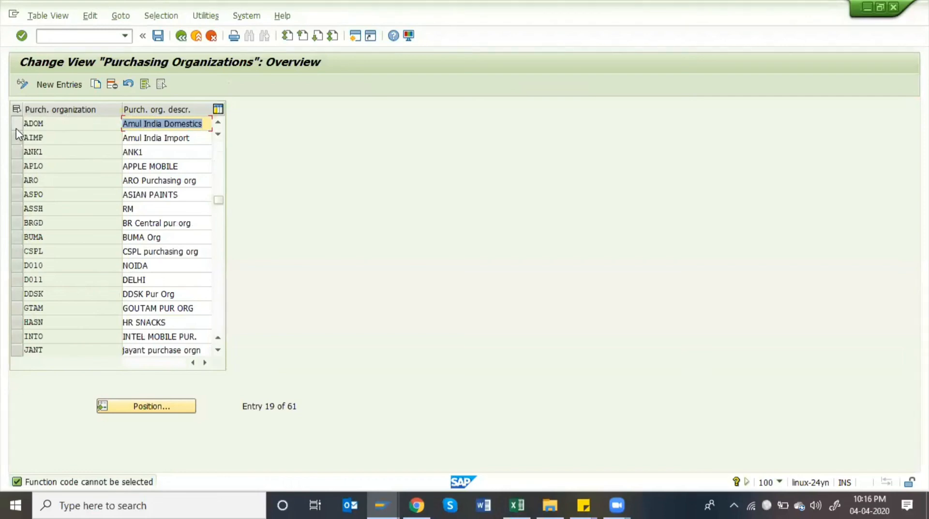
click(15, 124)
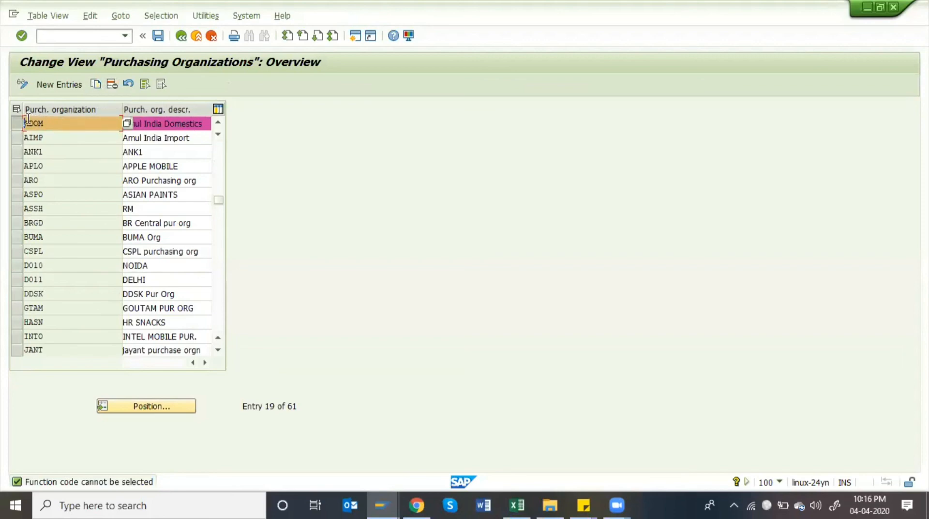
click(16, 123)
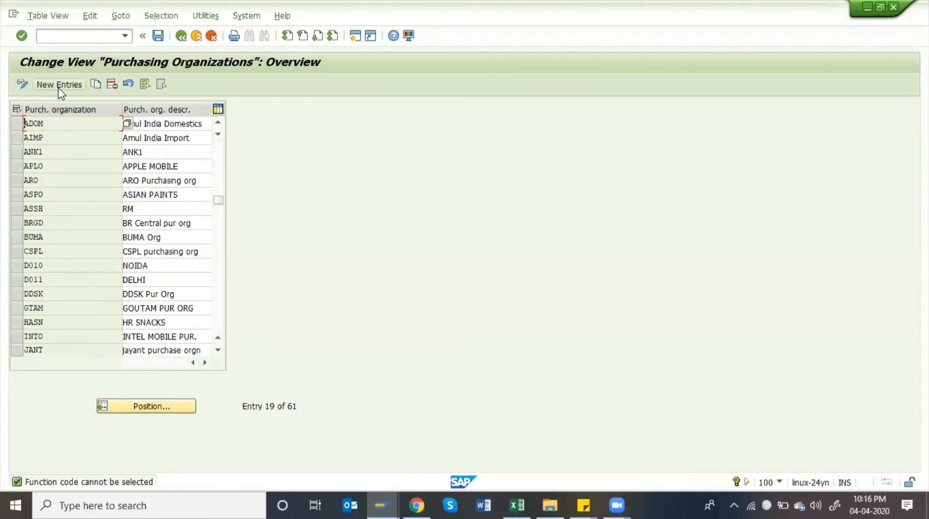